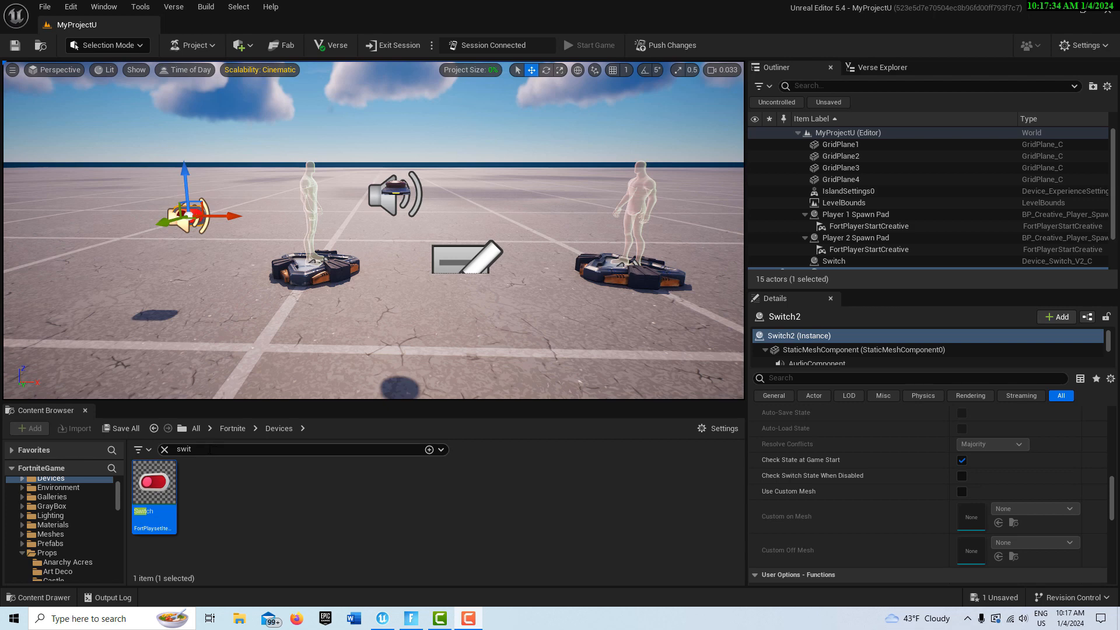
# - Clear the device search and place another Switch device in the level between the two player spawn pads
pyautogui.click(292, 449)
pyautogui.moveTo(395, 627)
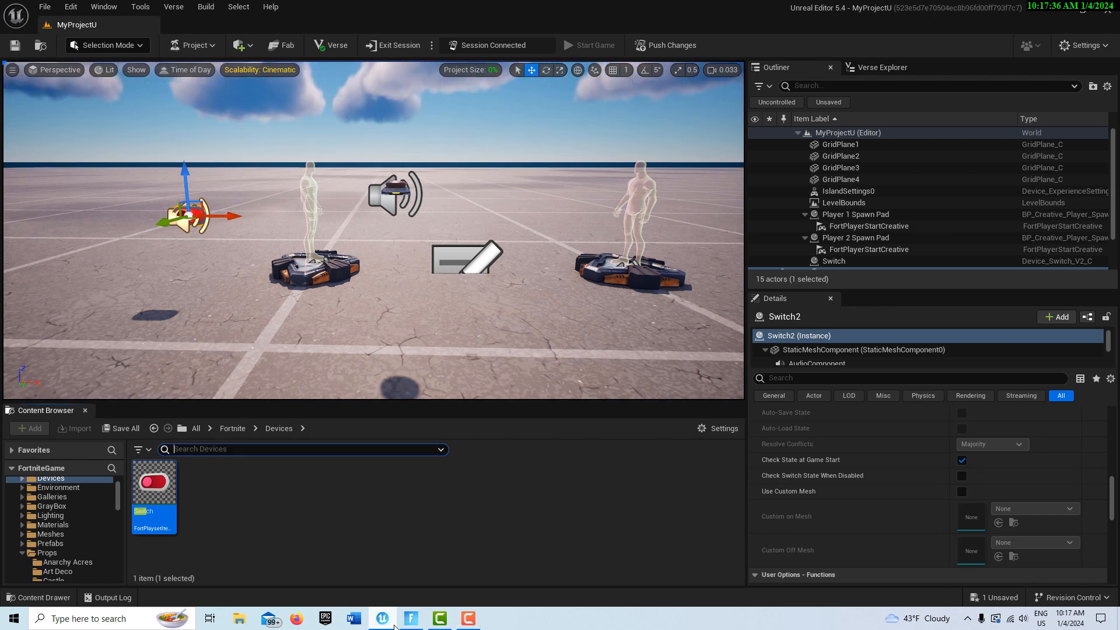
pyautogui.press('BackSpace')
pyautogui.scroll(3, 61, 525)
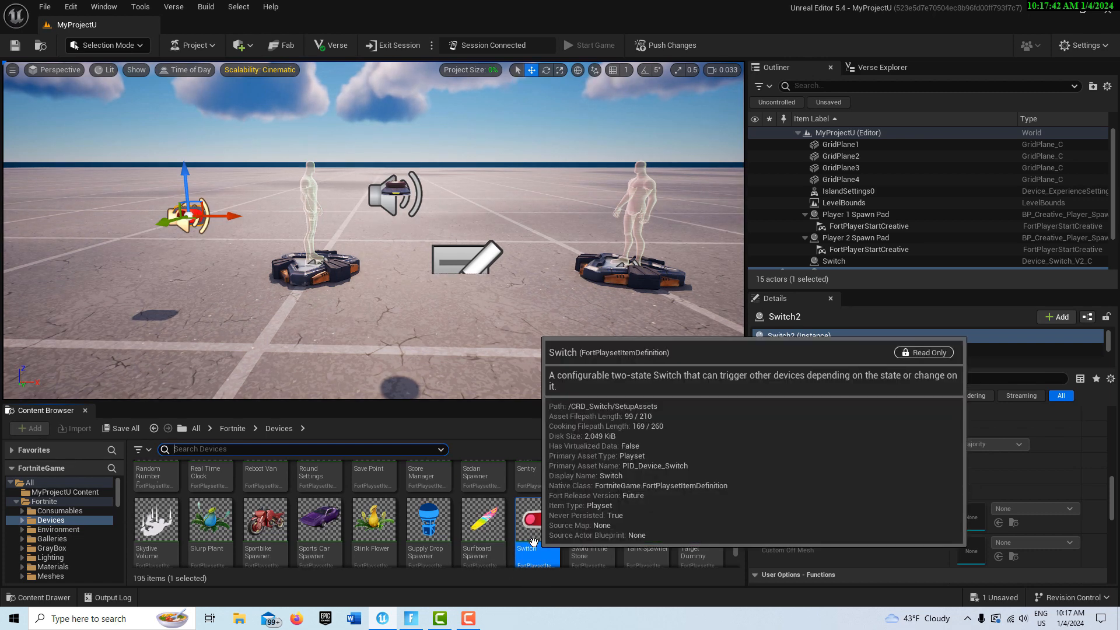
pyautogui.moveTo(533, 542); pyautogui.dragTo(526, 285)
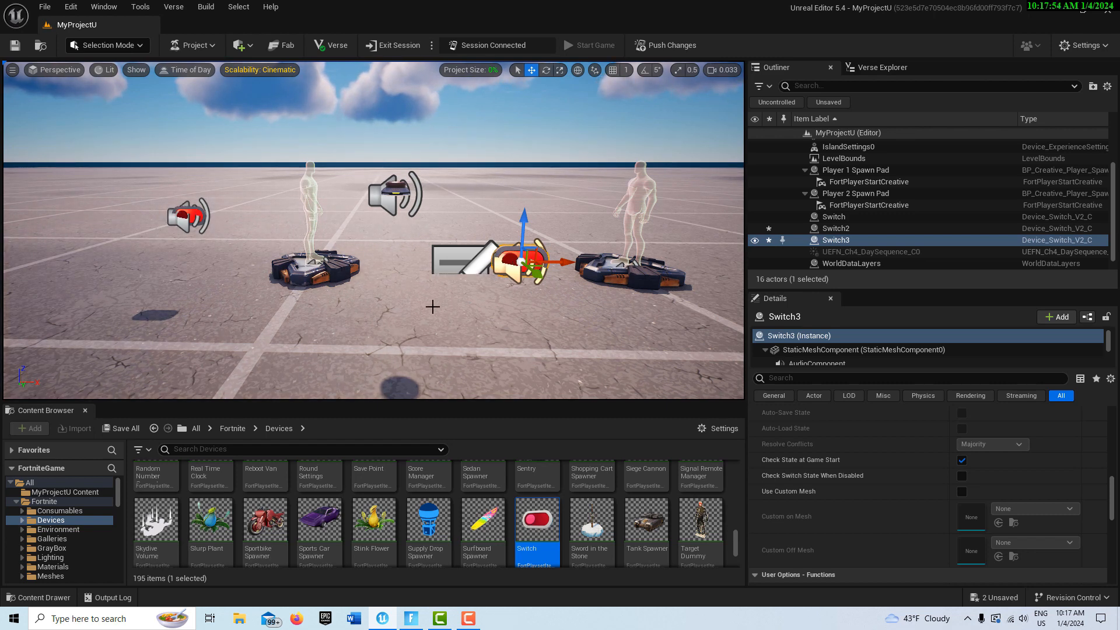
pyautogui.scroll(-3, 380, 311)
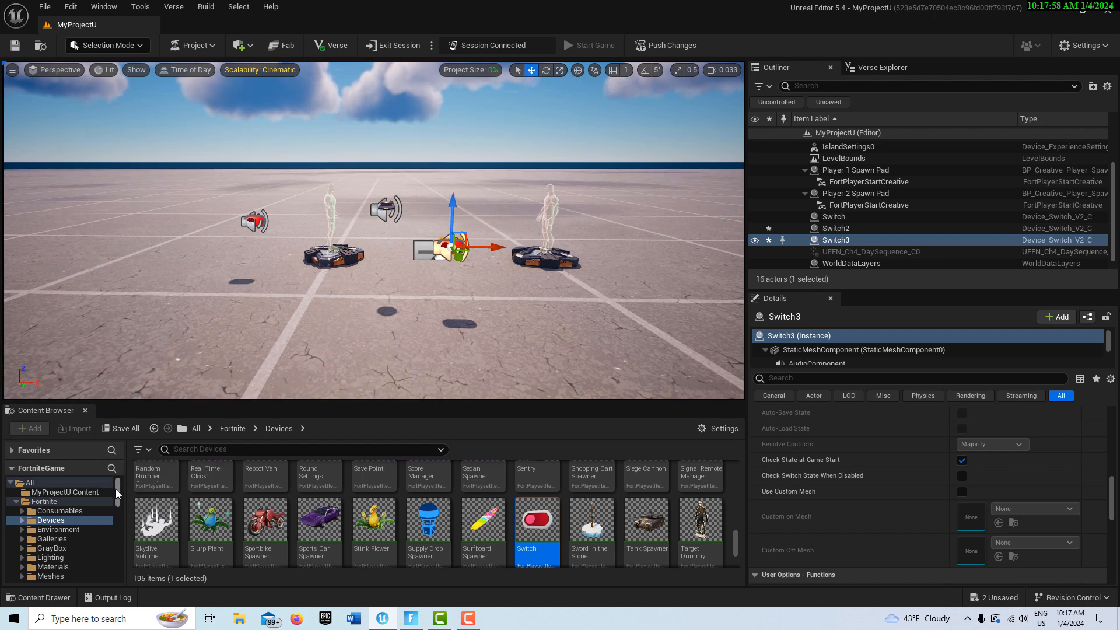
# - Browse to Fortnite's Meshes > Devices > Switch_Device folder and examine the available switch meshes
pyautogui.scroll(-3, 116, 489)
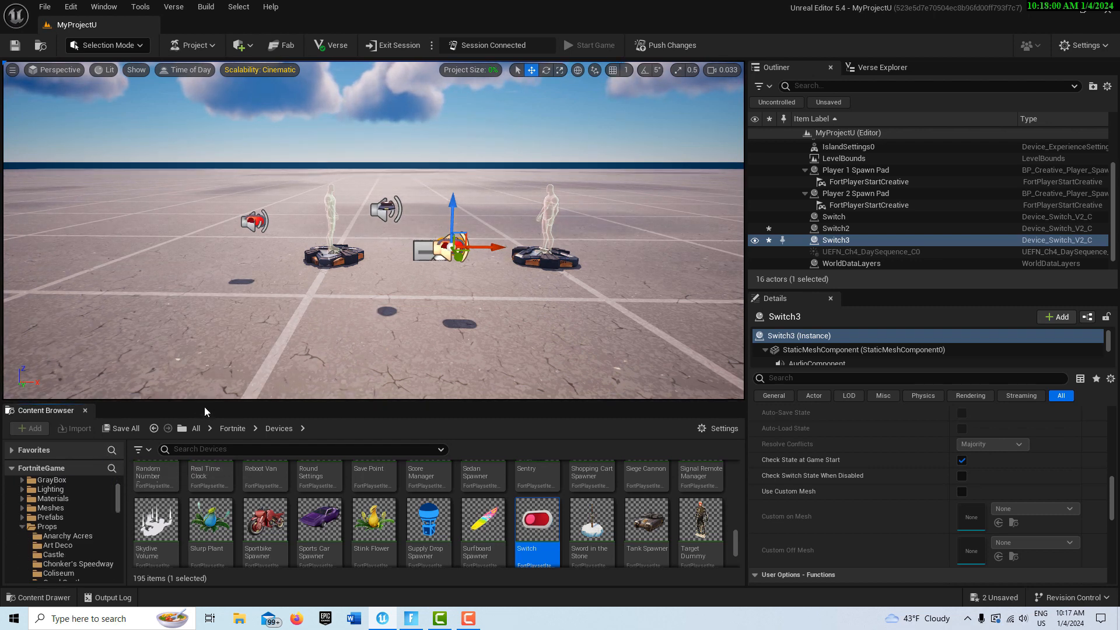
pyautogui.moveTo(202, 402); pyautogui.dragTo(215, 245)
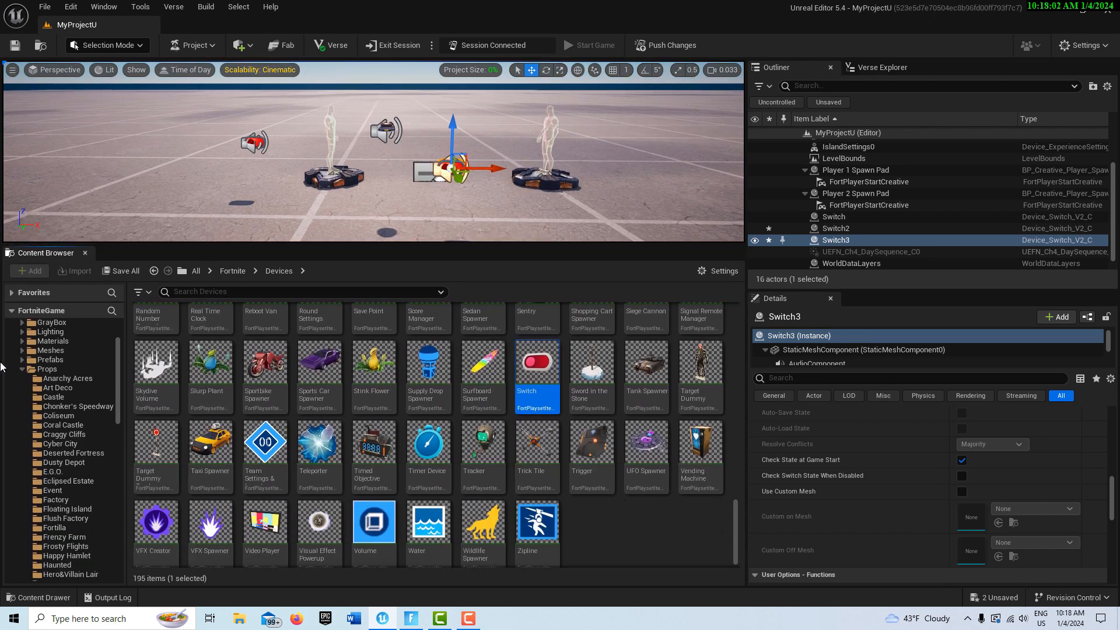
pyautogui.click(22, 351)
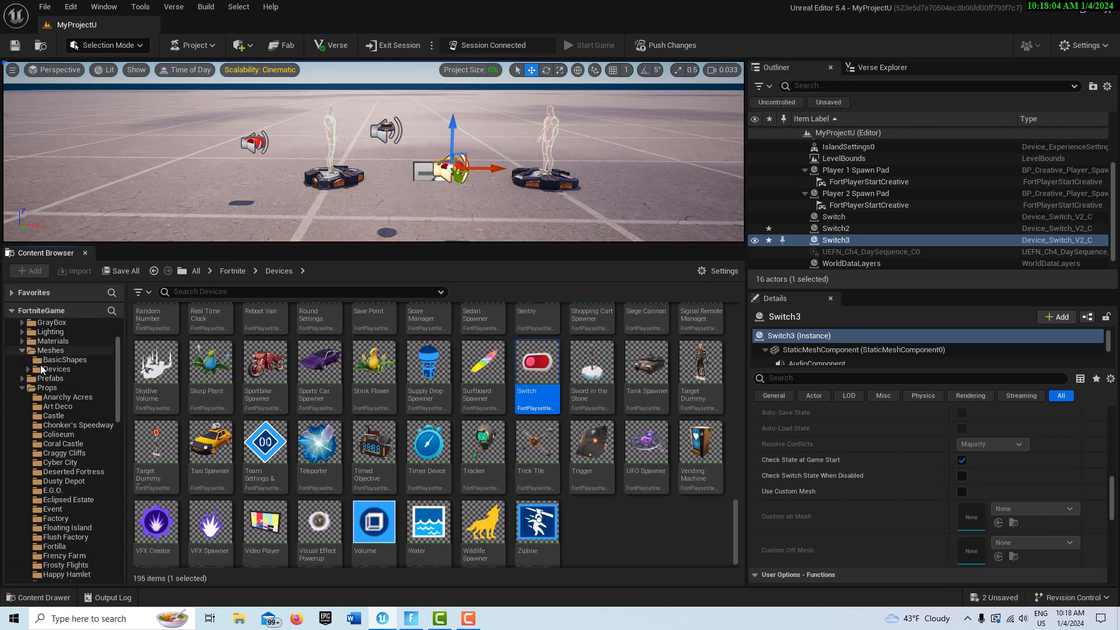
pyautogui.click(54, 369)
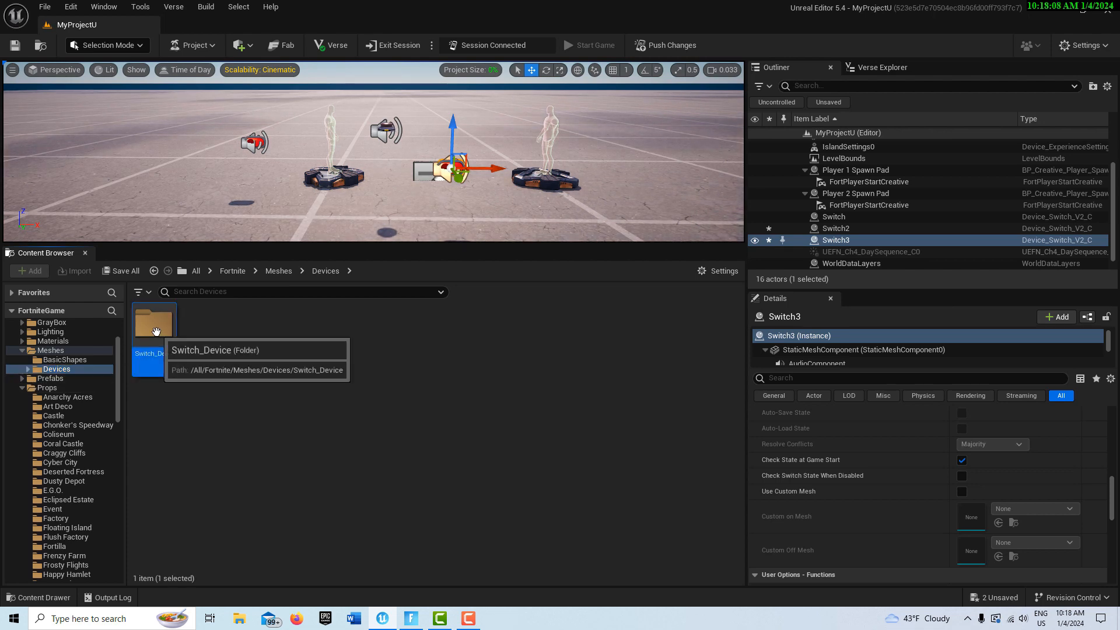
pyautogui.doubleClick(156, 332)
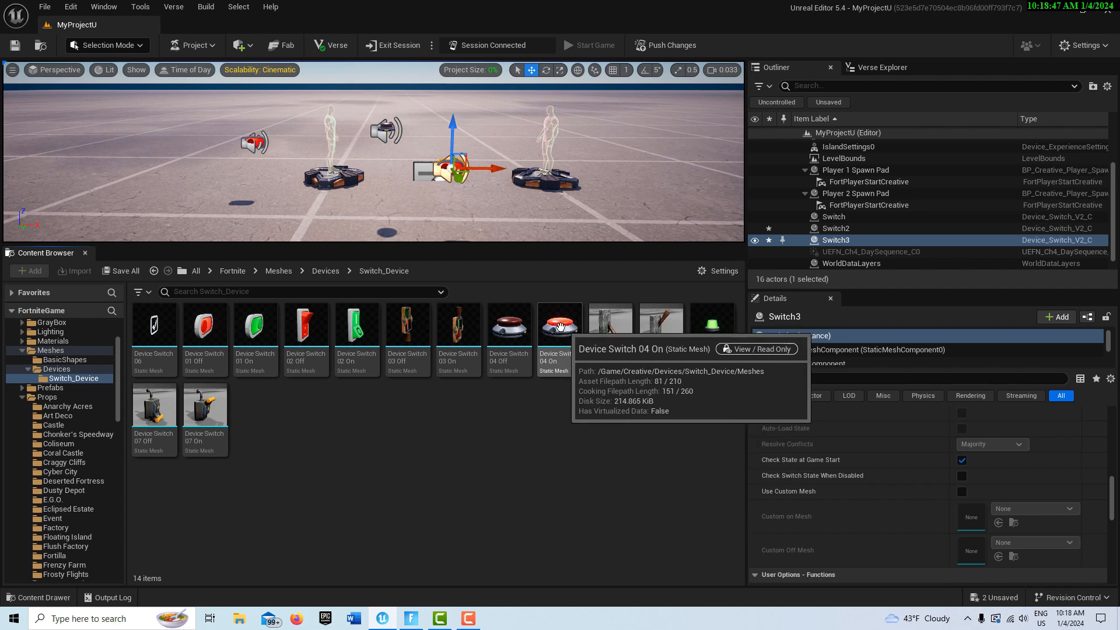
pyautogui.moveTo(530, 246); pyautogui.dragTo(534, 361)
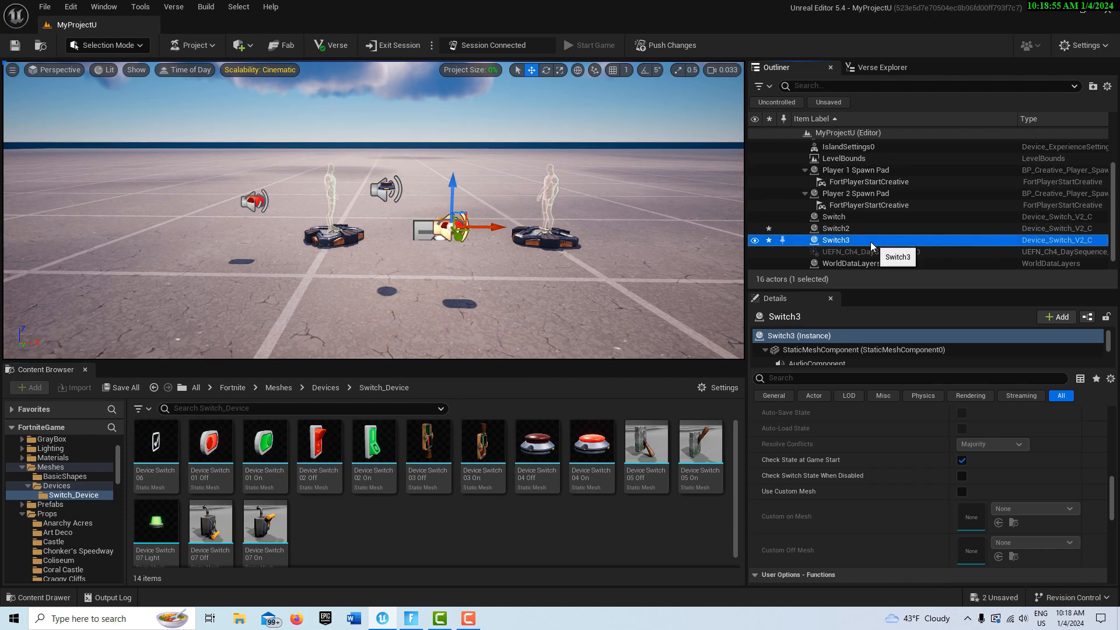
# - Delete the two older switches, Switch and Switch2, from the level
pyautogui.click(852, 217)
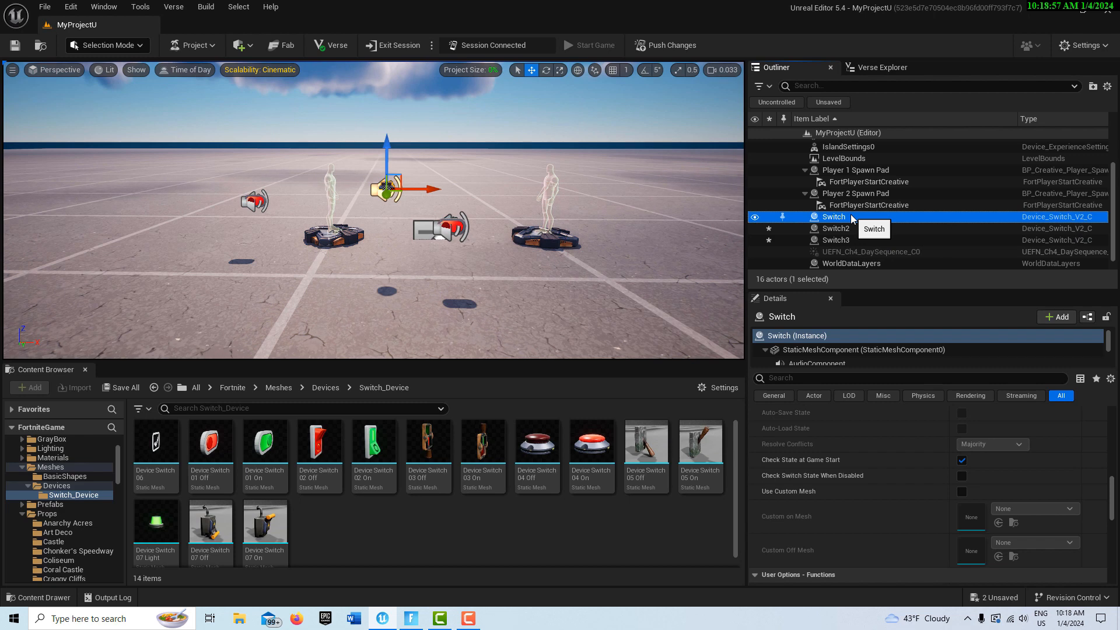
pyautogui.press('Delete')
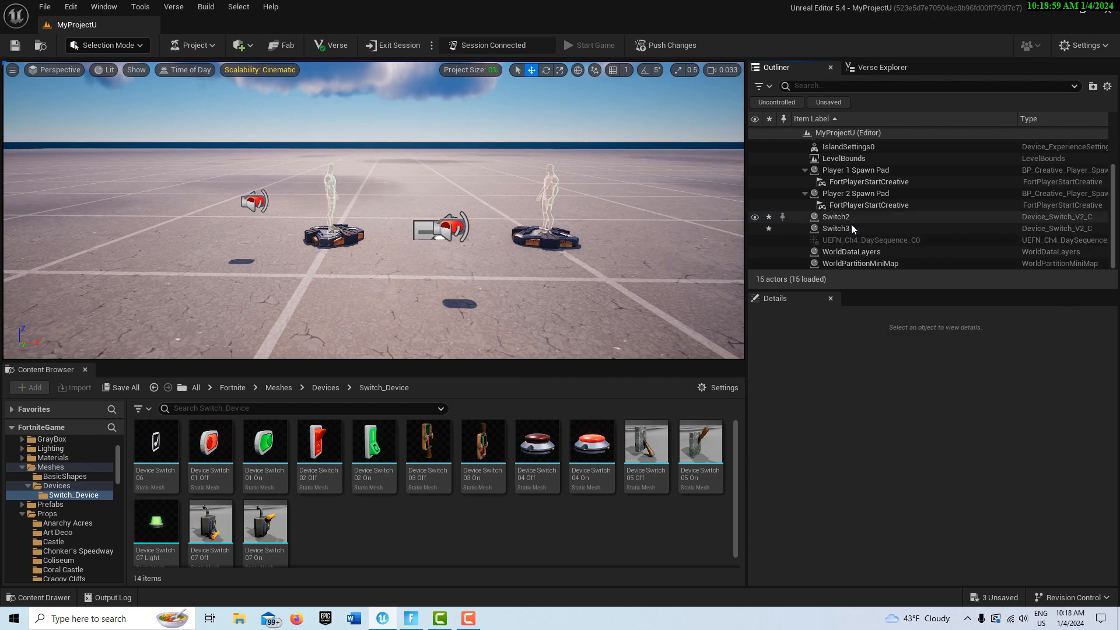
pyautogui.click(851, 218)
pyautogui.press('Delete')
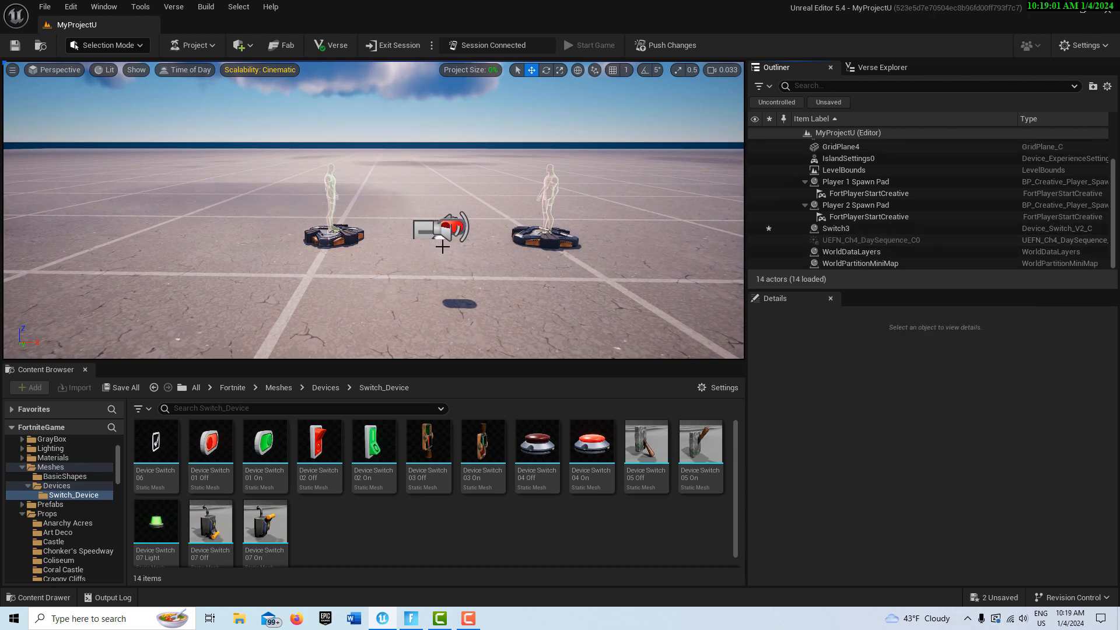
# - Set the remaining switch's Device Model to Red Button
pyautogui.click(453, 231)
pyautogui.scroll(2, 514, 268)
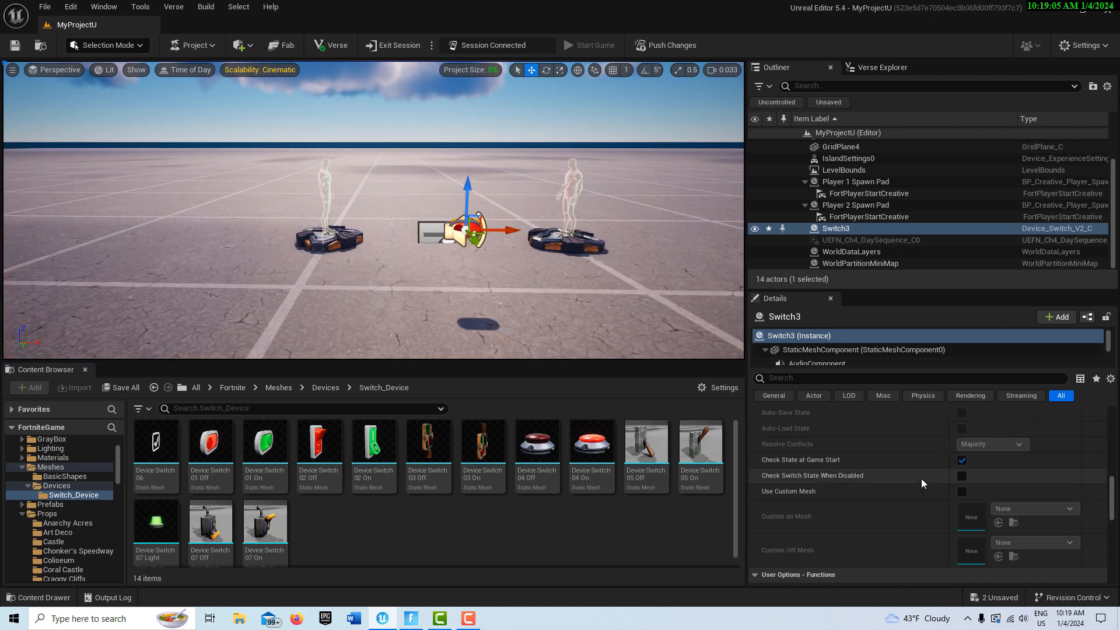
pyautogui.scroll(6, 922, 483)
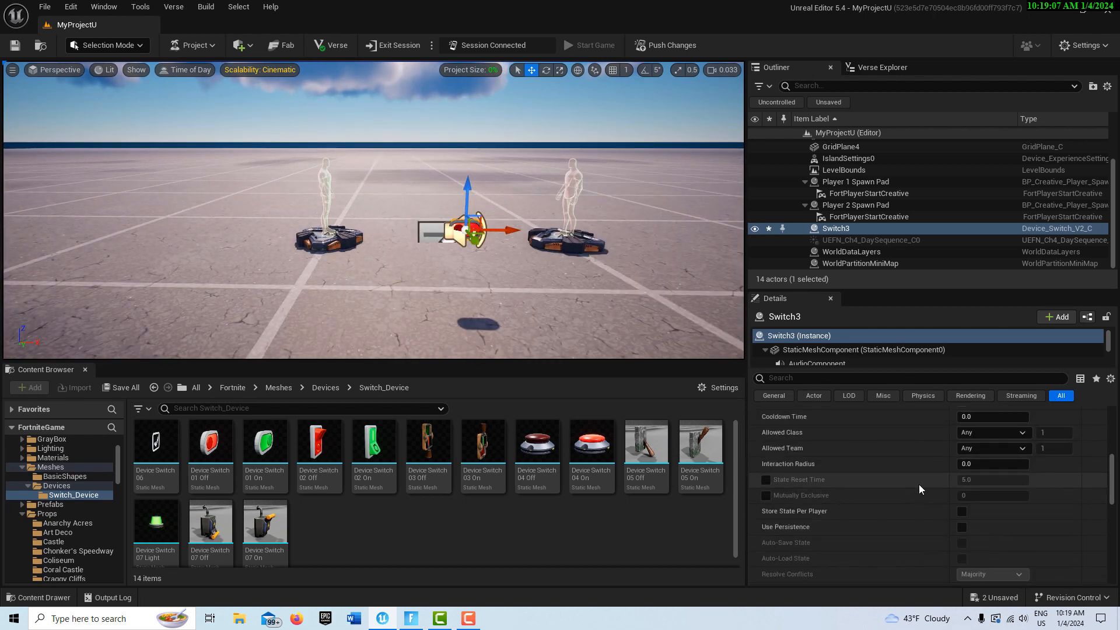
pyautogui.scroll(3, 919, 485)
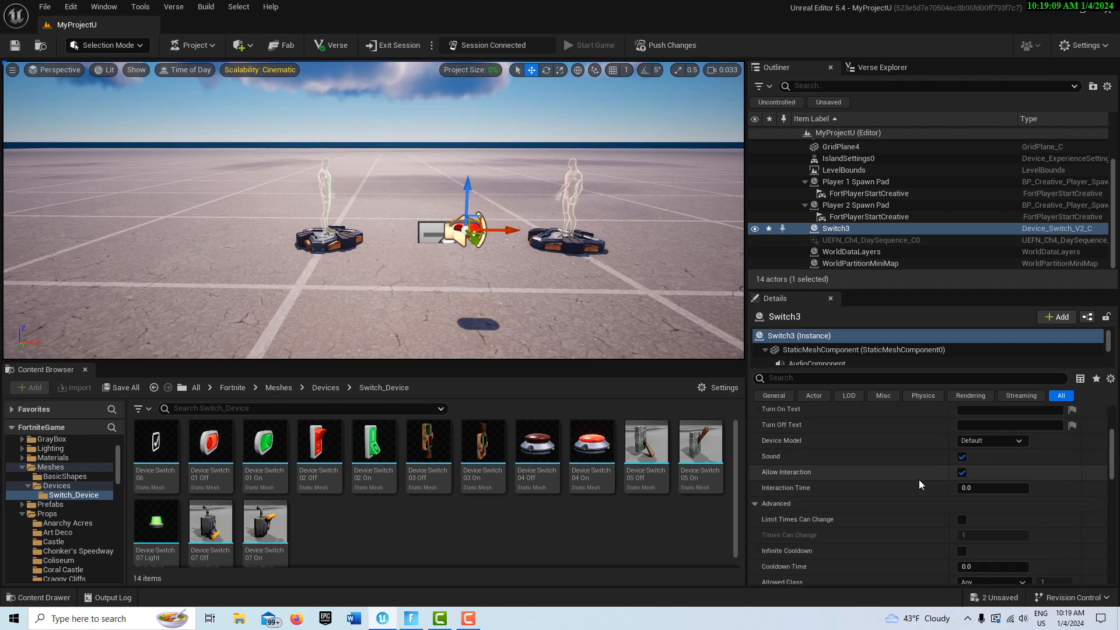
pyautogui.scroll(1, 922, 476)
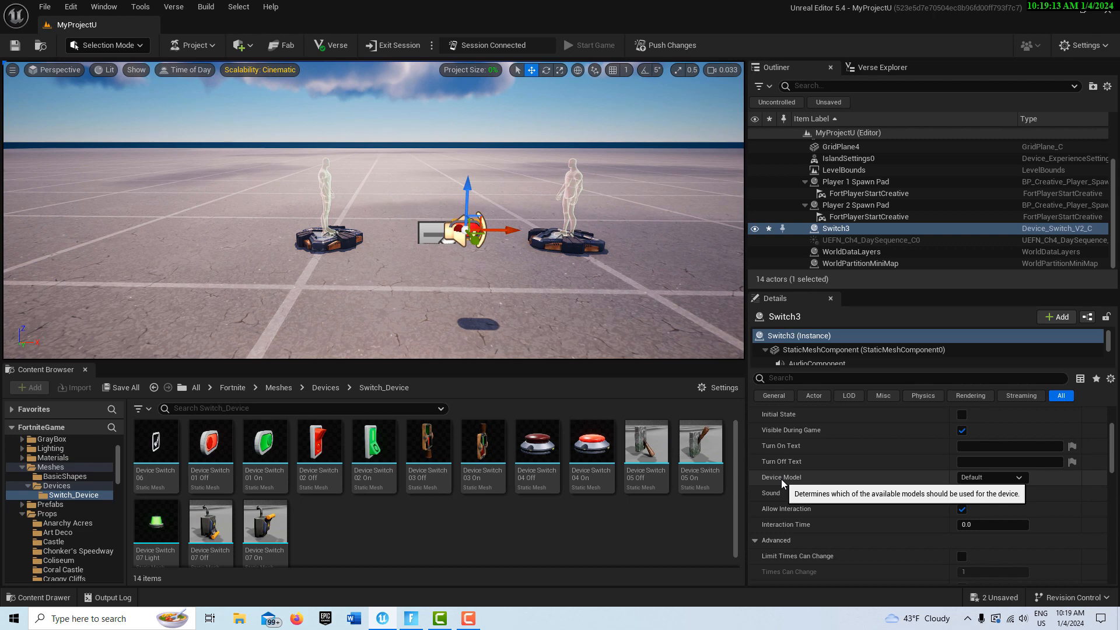
pyautogui.click(1020, 478)
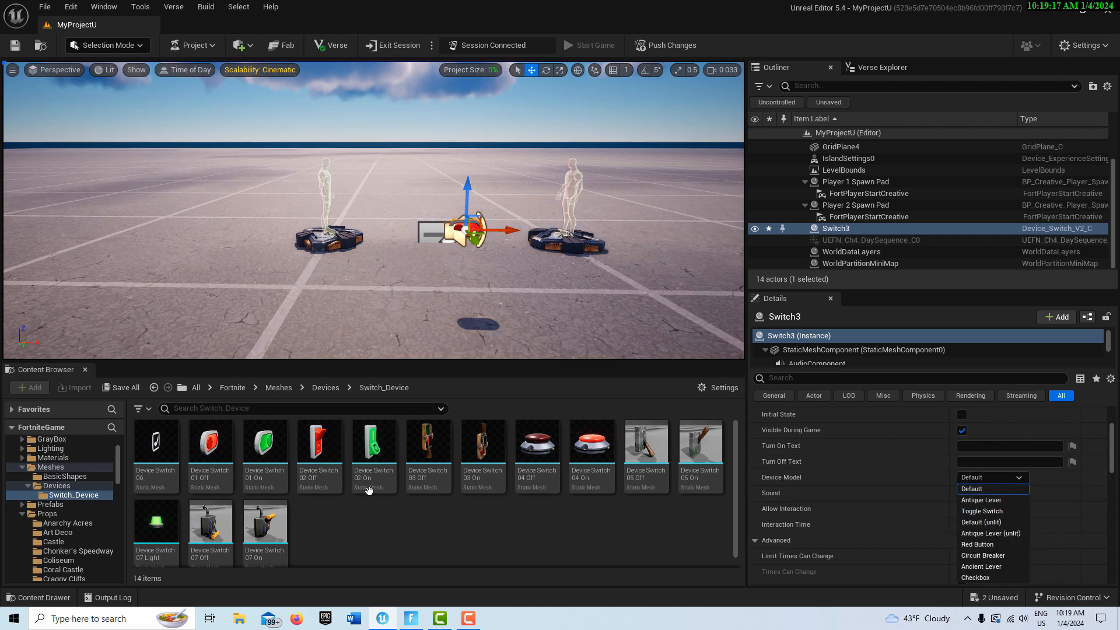
pyautogui.click(993, 545)
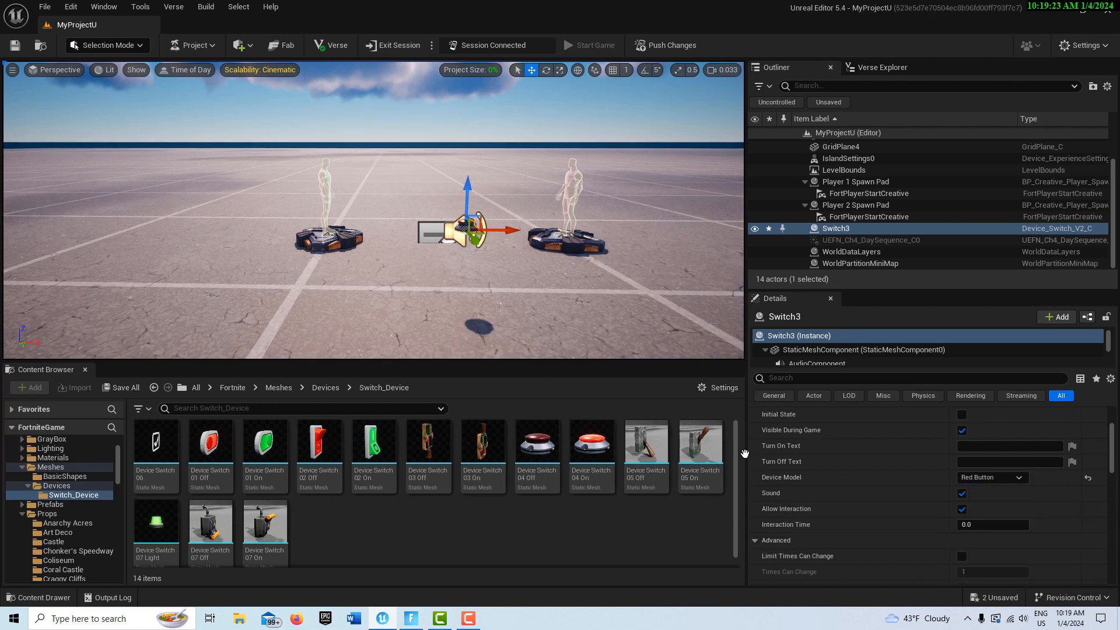
pyautogui.scroll(2, 940, 468)
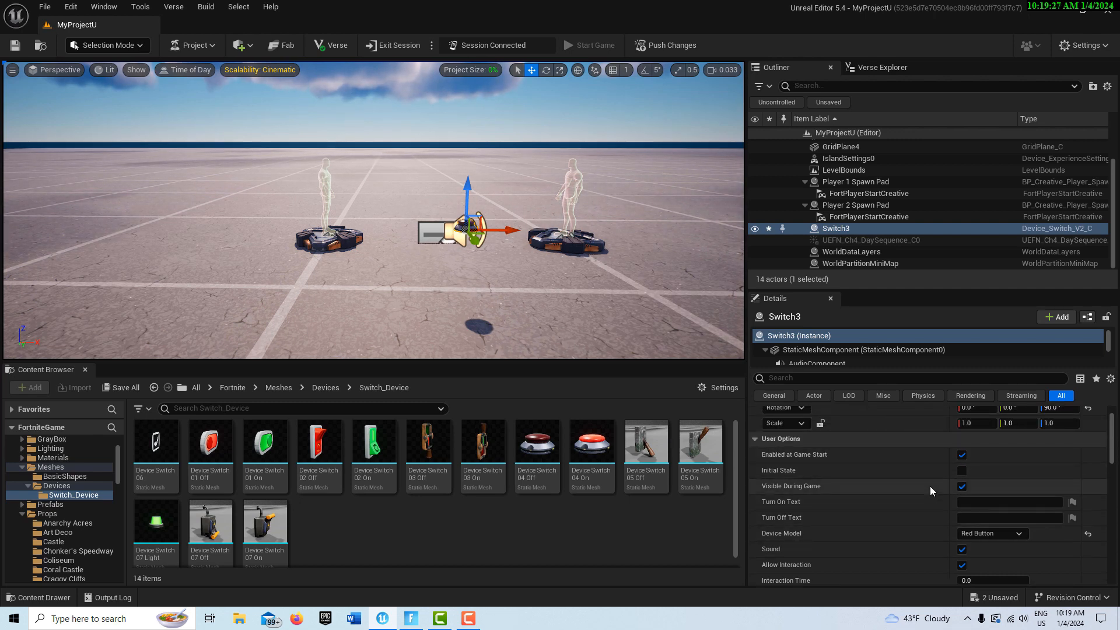
pyautogui.scroll(-6, 930, 485)
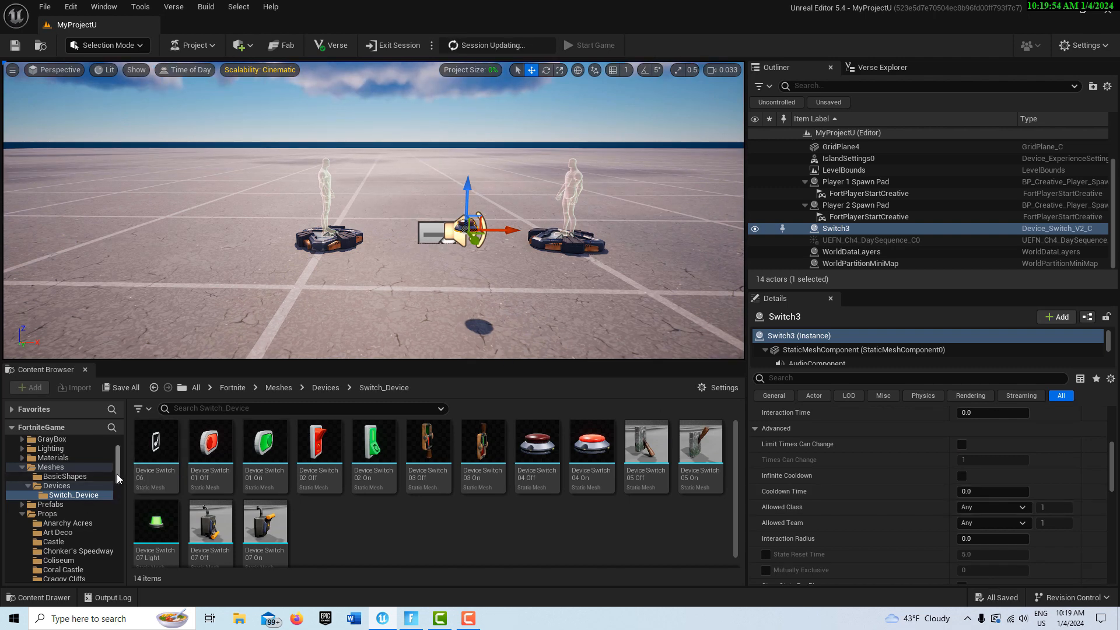
# - Search the Fortnite Devices folder for "hud" and place a HUD Message Device in front of the Player 1 spawn pad
pyautogui.scroll(3, 116, 475)
pyautogui.click(50, 479)
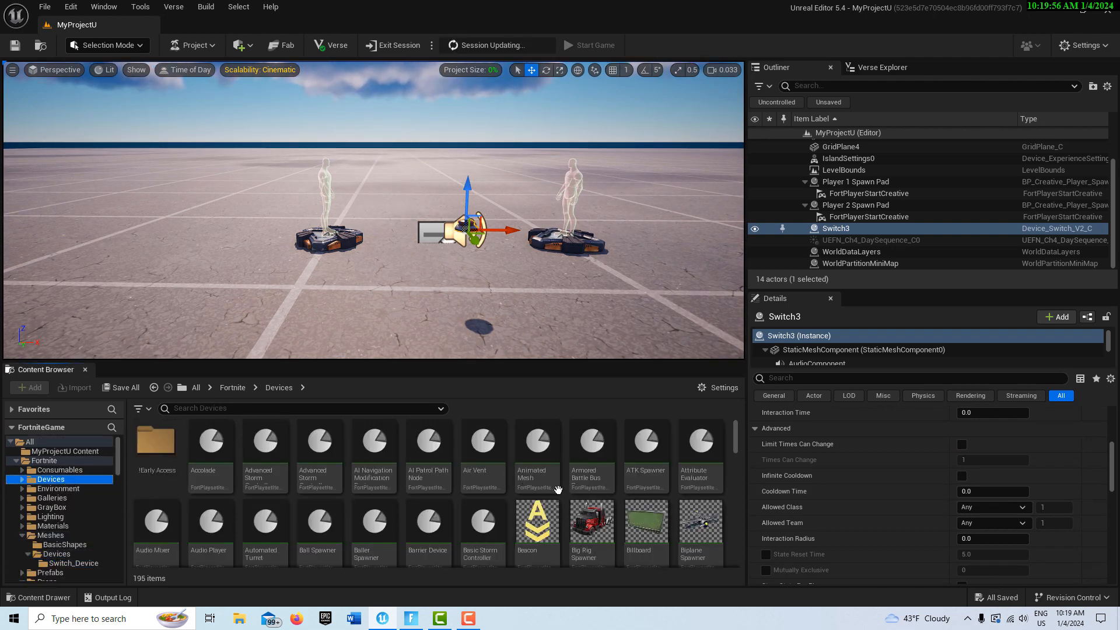
pyautogui.scroll(-2, 734, 445)
pyautogui.click(212, 408)
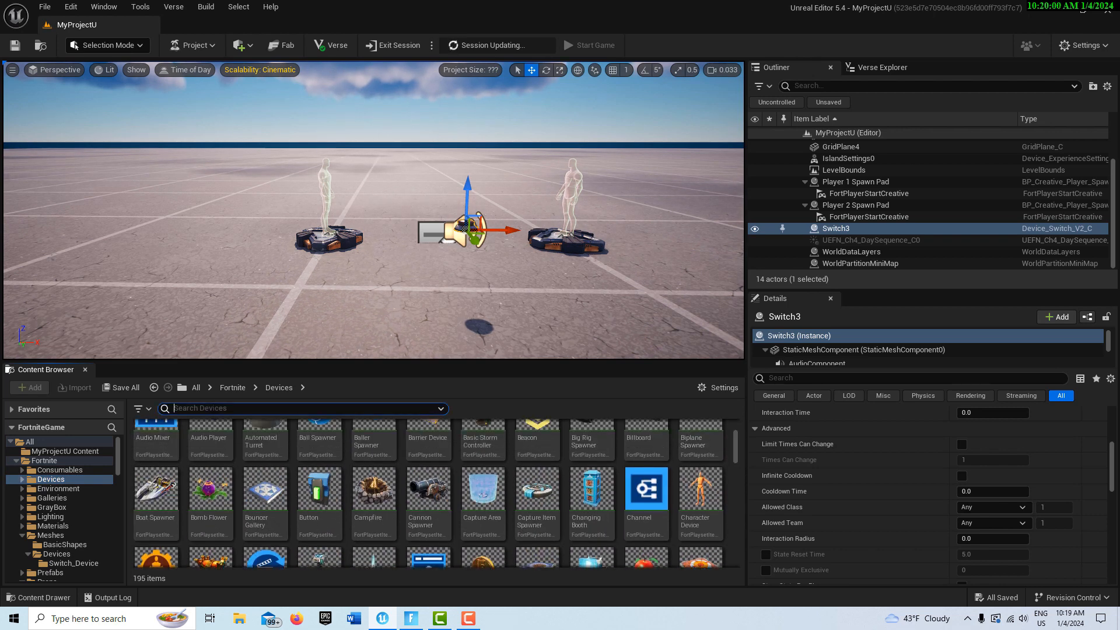
pyautogui.write('hud')
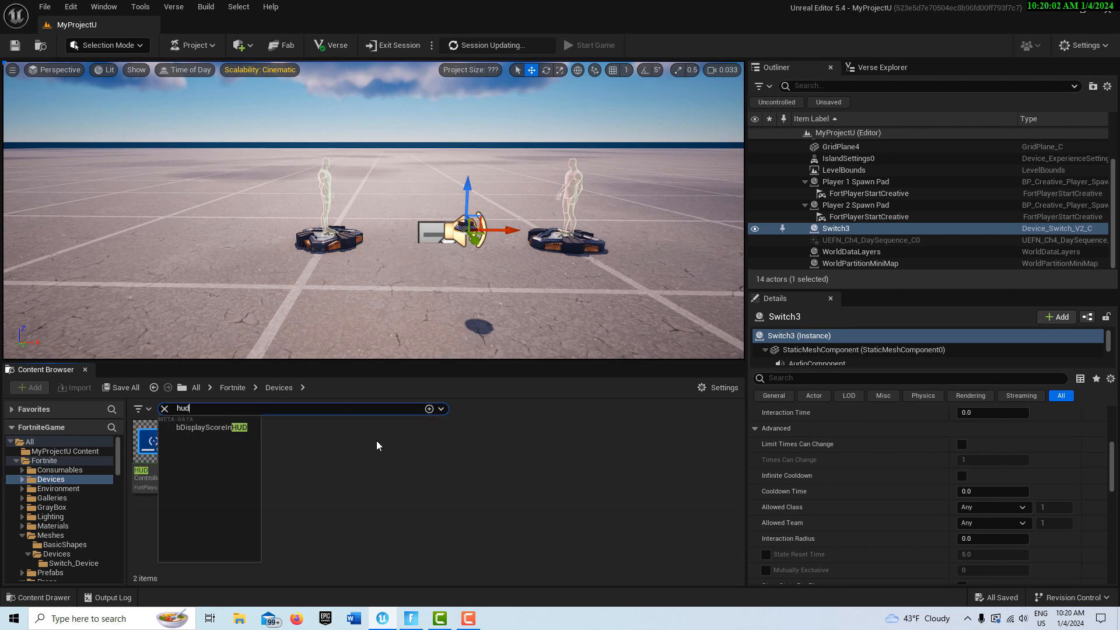
pyautogui.moveTo(205, 444); pyautogui.dragTo(266, 294)
# - Add a Show function binding to the HUD Message Device, triggered by Switch3's On Turned On event
pyautogui.scroll(3, 1075, 489)
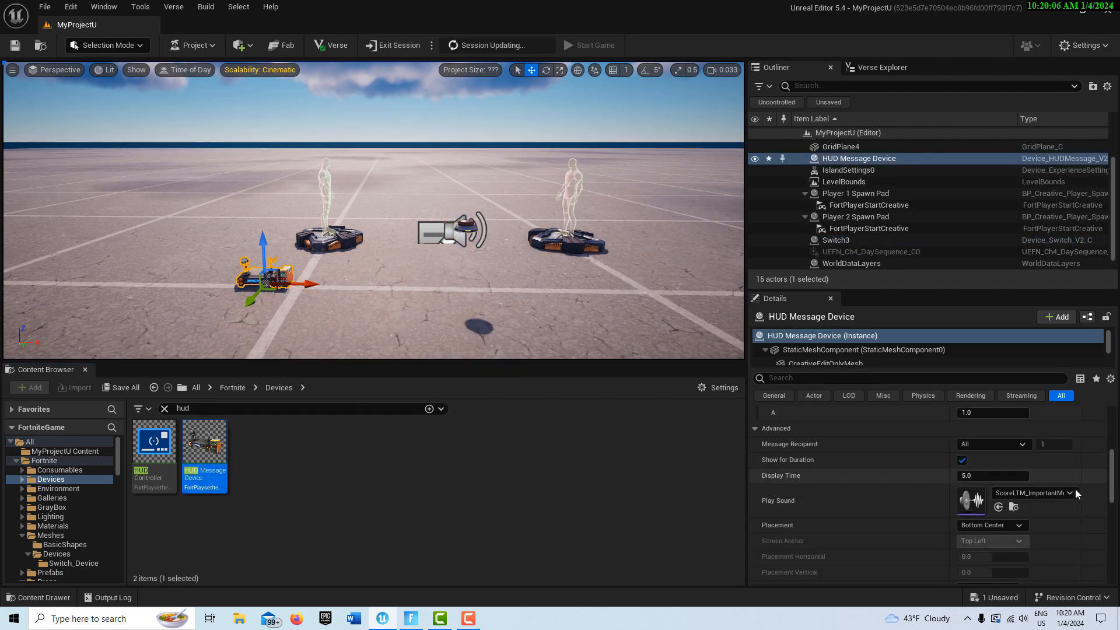
pyautogui.scroll(-10, 1064, 472)
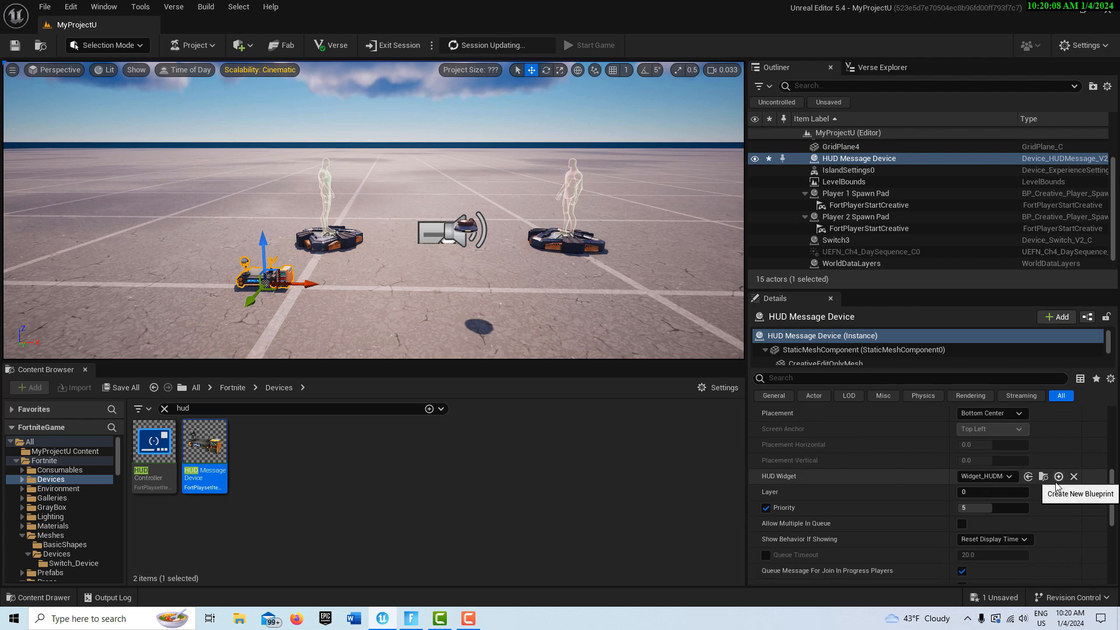
pyautogui.scroll(-5, 1051, 495)
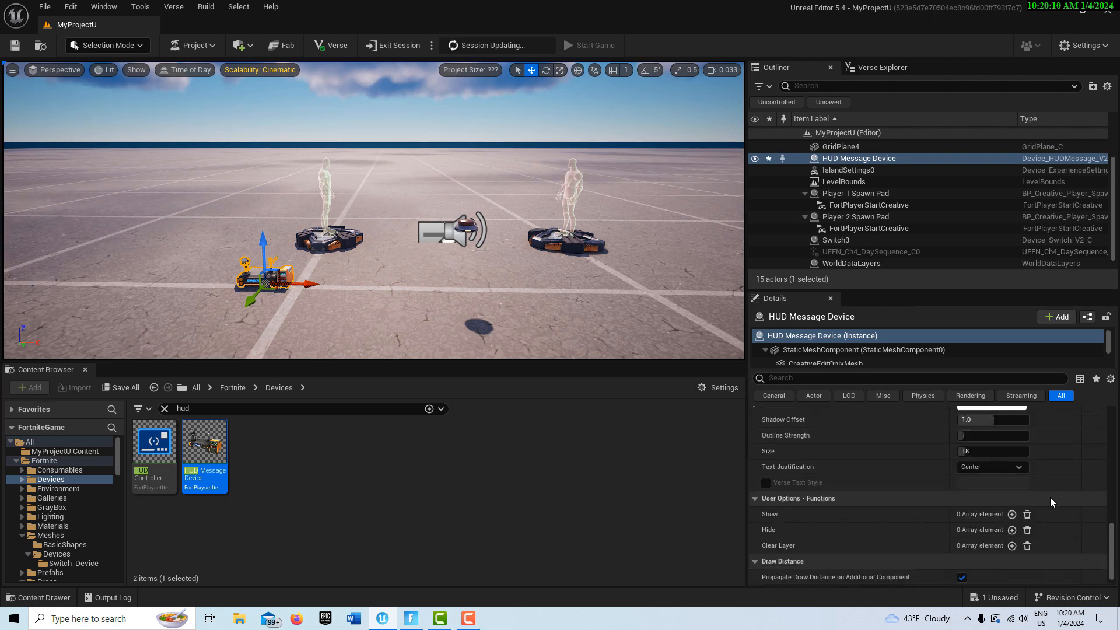
pyautogui.click(1012, 514)
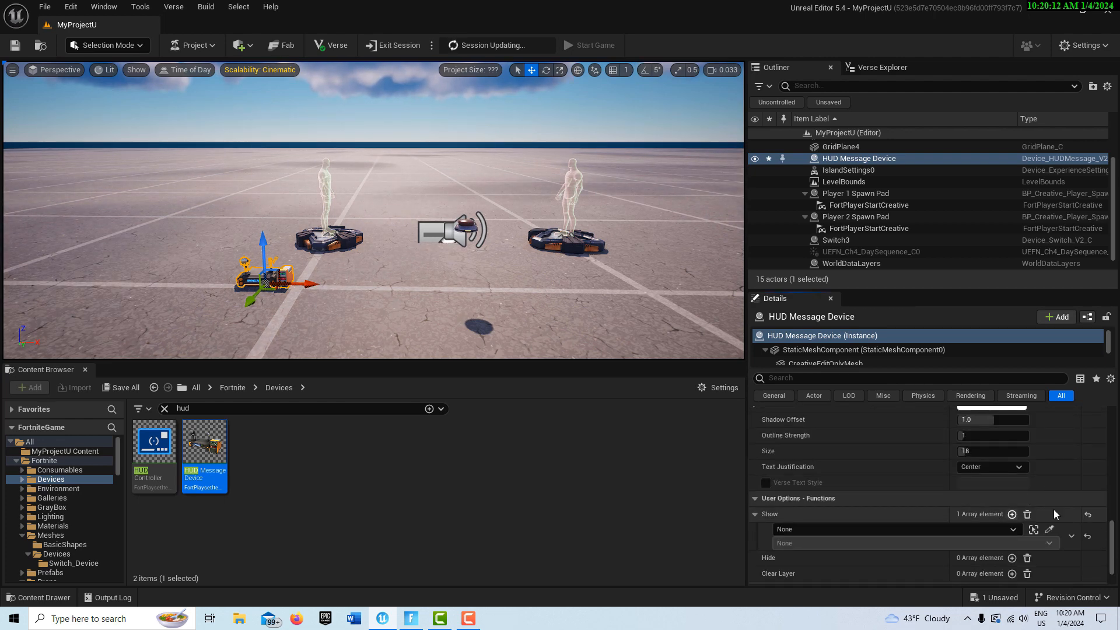
pyautogui.click(835, 527)
pyautogui.write('swit')
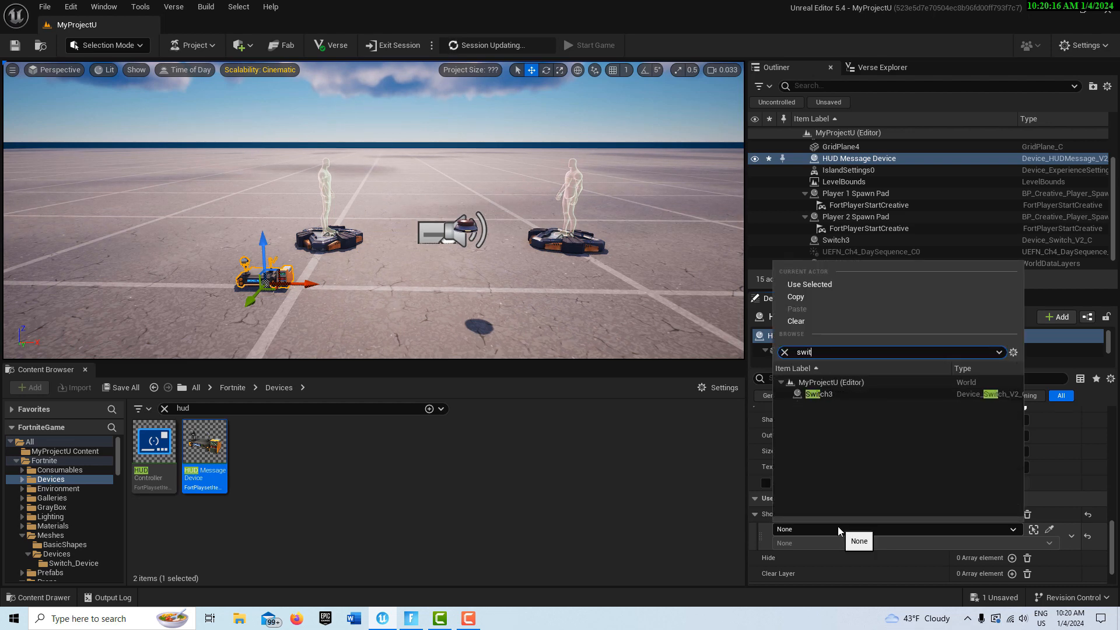
pyautogui.click(838, 395)
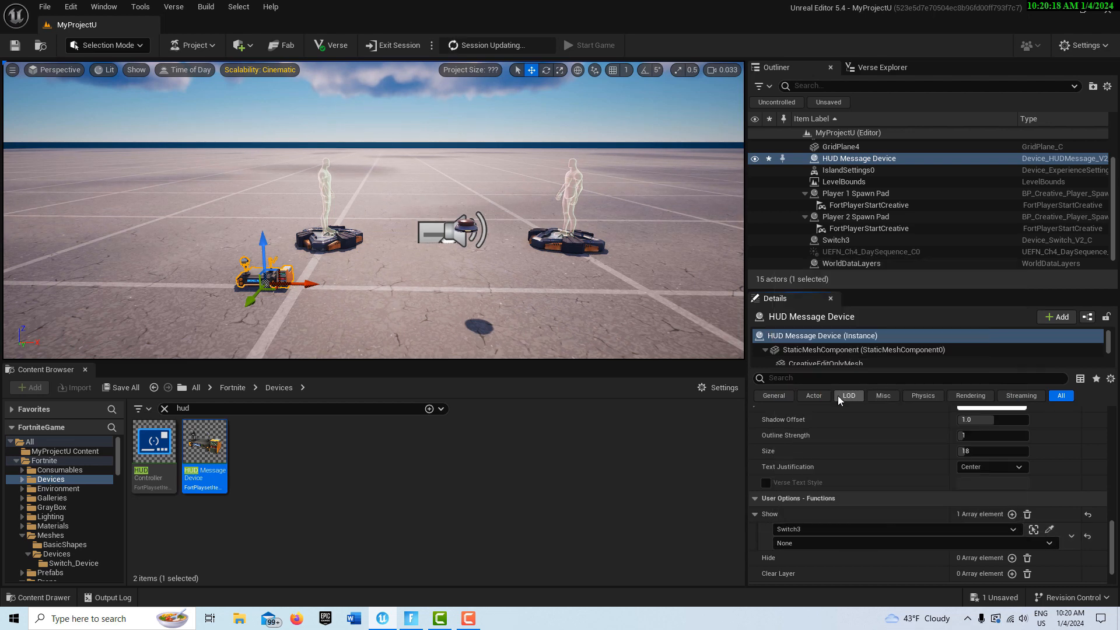
pyautogui.click(1050, 544)
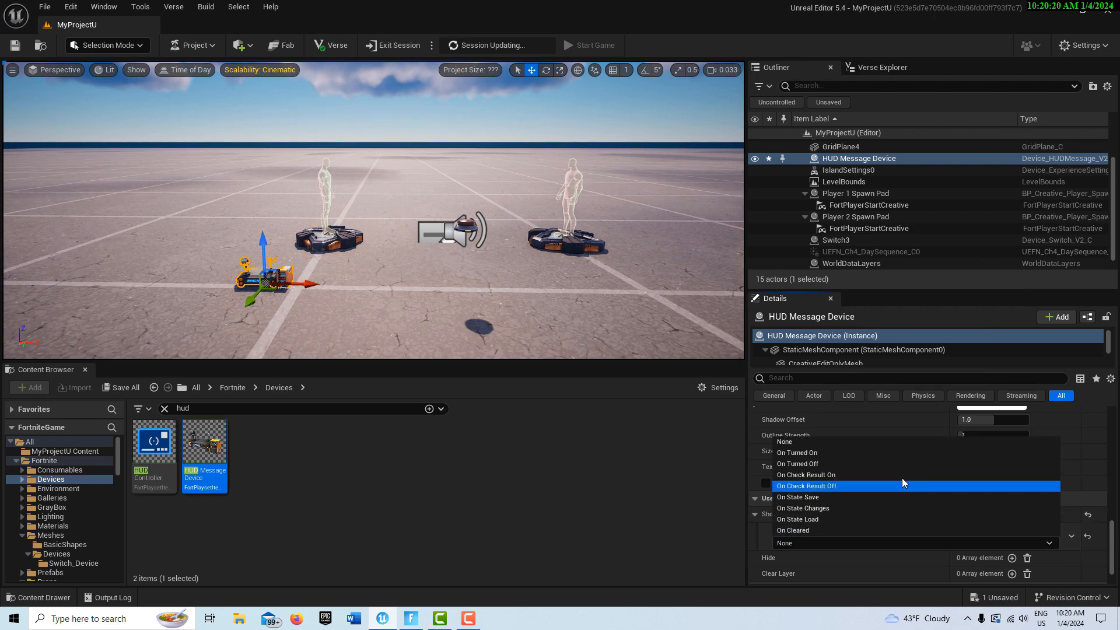
pyautogui.click(838, 456)
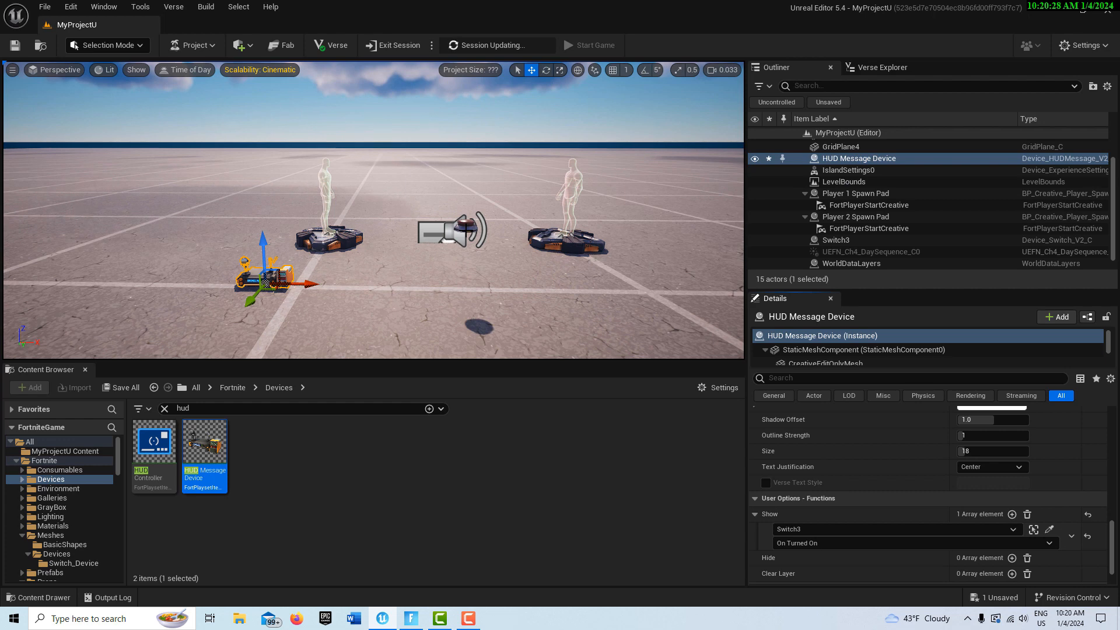
# - Review Switch3's user options and advanced settings, including interaction, cooldown, and allowed class and team
pyautogui.click(461, 231)
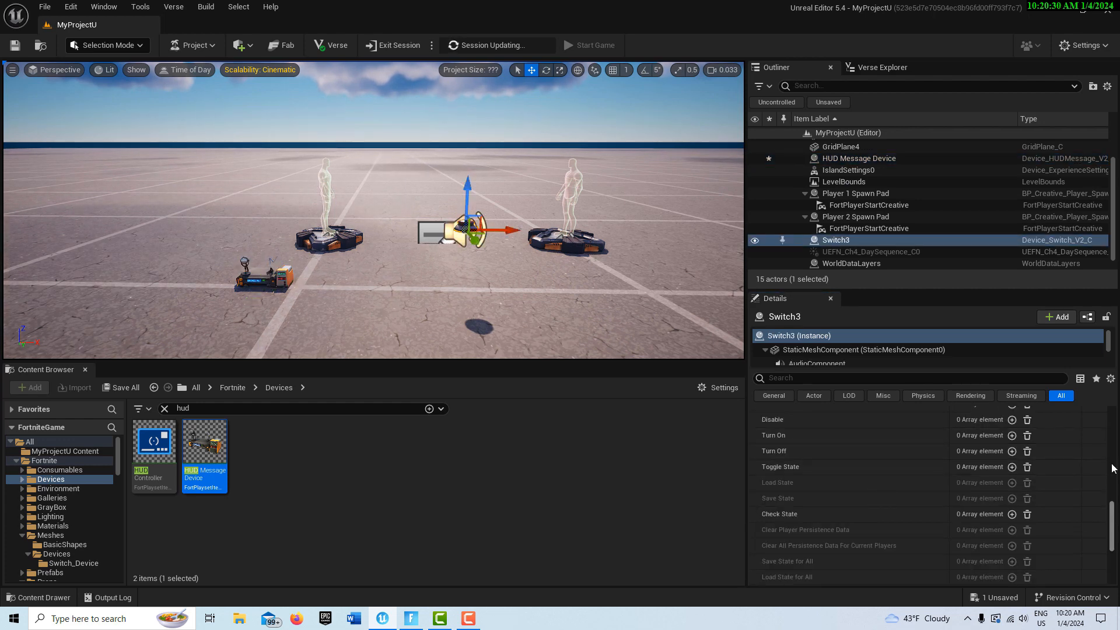
pyautogui.moveTo(1112, 493); pyautogui.dragTo(1112, 403)
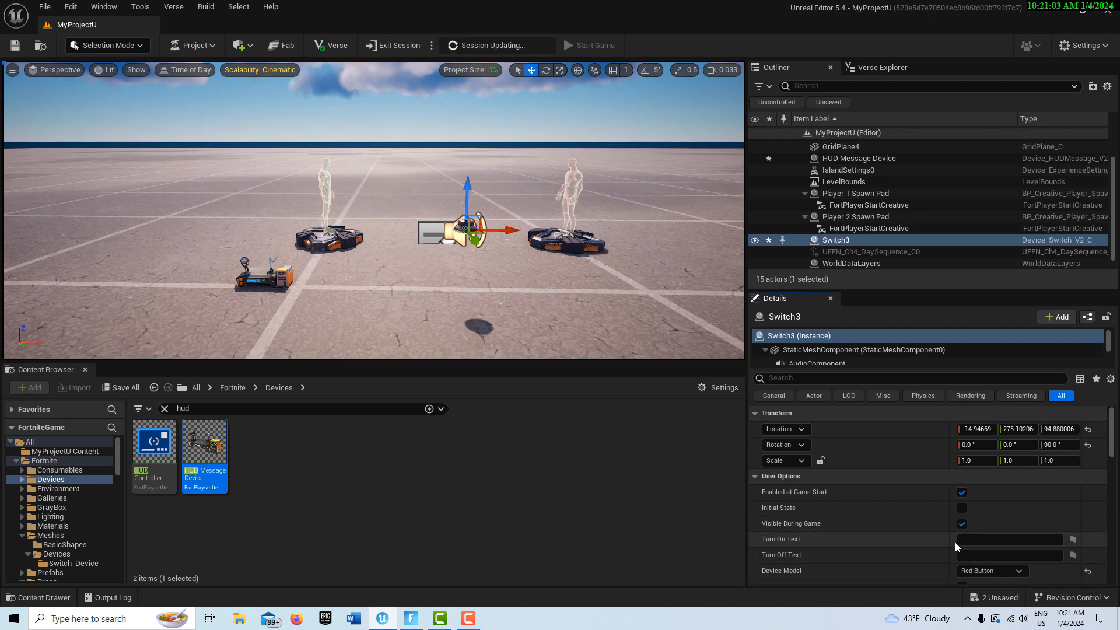
pyautogui.scroll(-5, 883, 544)
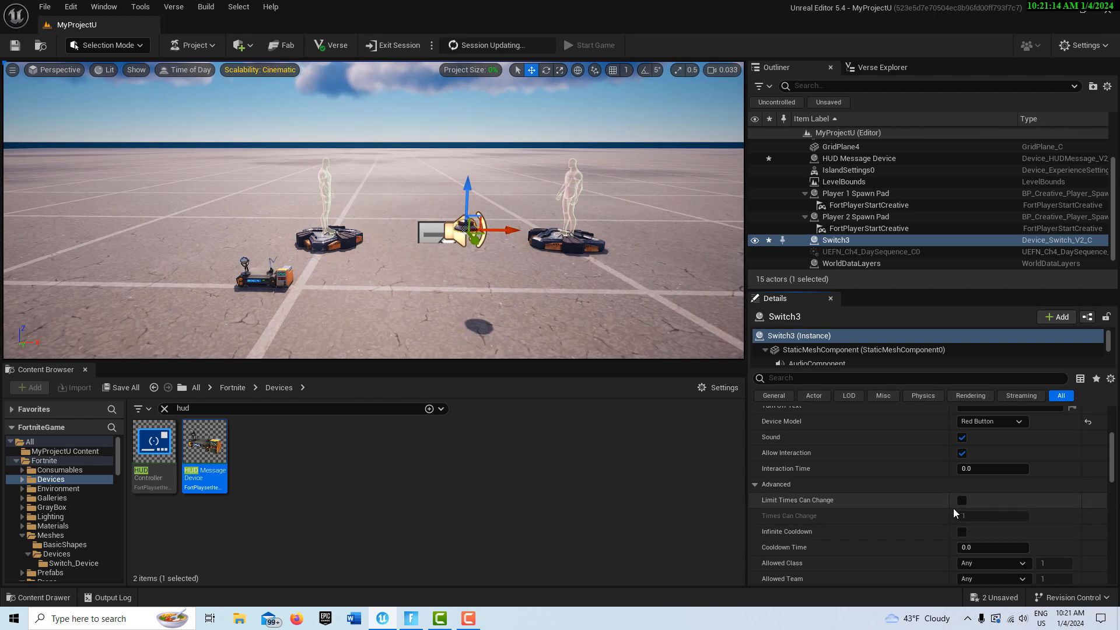
pyautogui.scroll(-1, 894, 518)
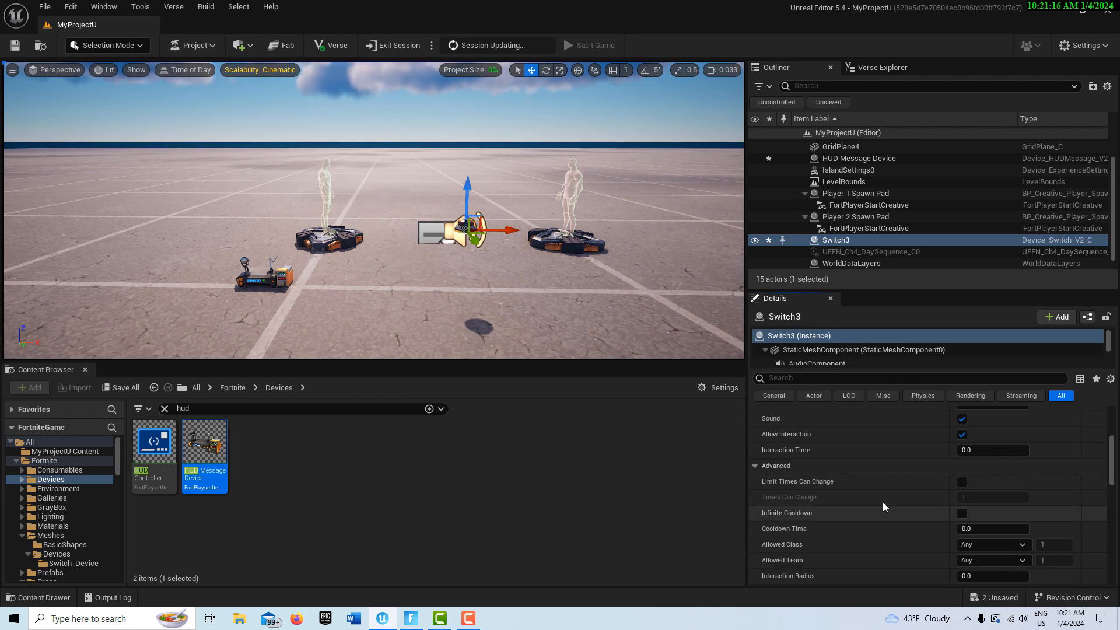
pyautogui.scroll(-3, 903, 528)
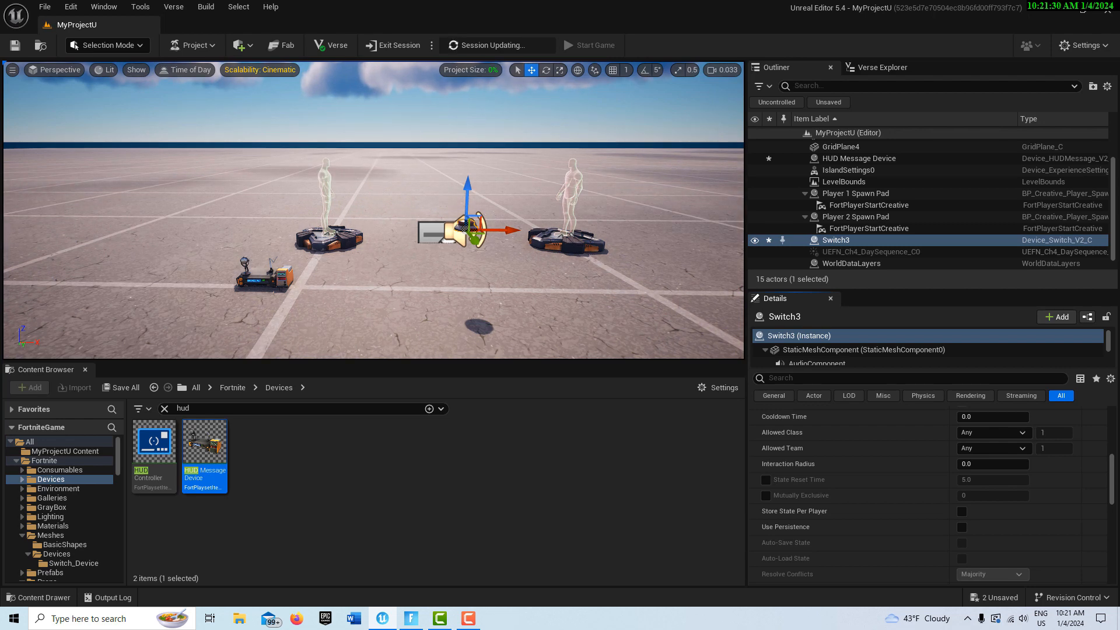
# - Set the HUD Message Device's Message to "The detonation device has been set. Good bye."
pyautogui.click(264, 273)
pyautogui.scroll(3, 904, 516)
pyautogui.scroll(-8, 903, 519)
pyautogui.scroll(-3, 902, 525)
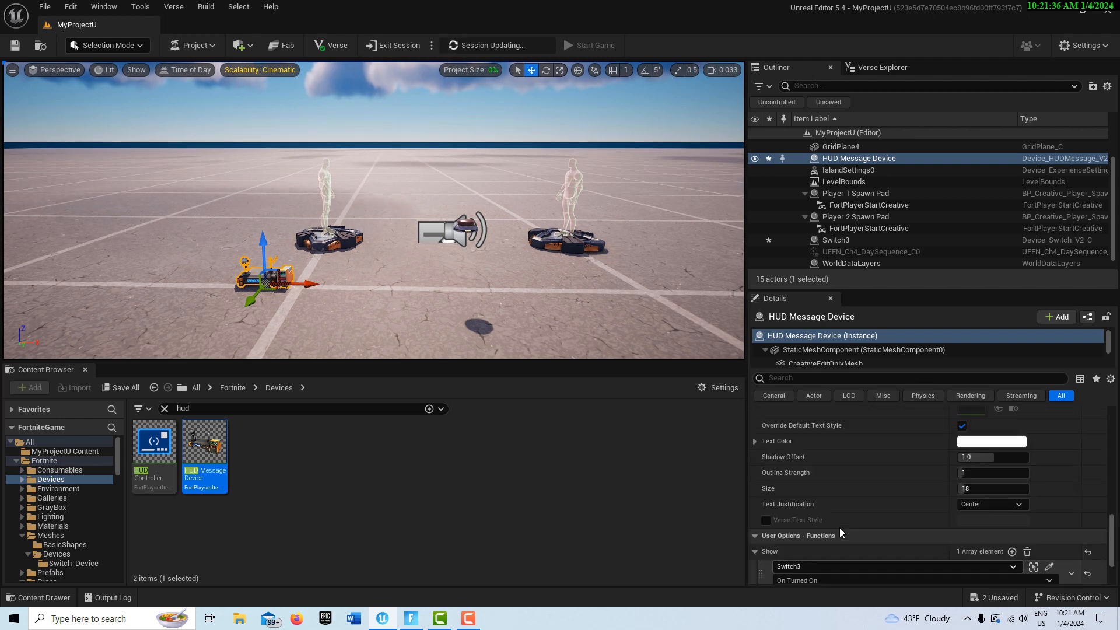
pyautogui.scroll(8, 846, 525)
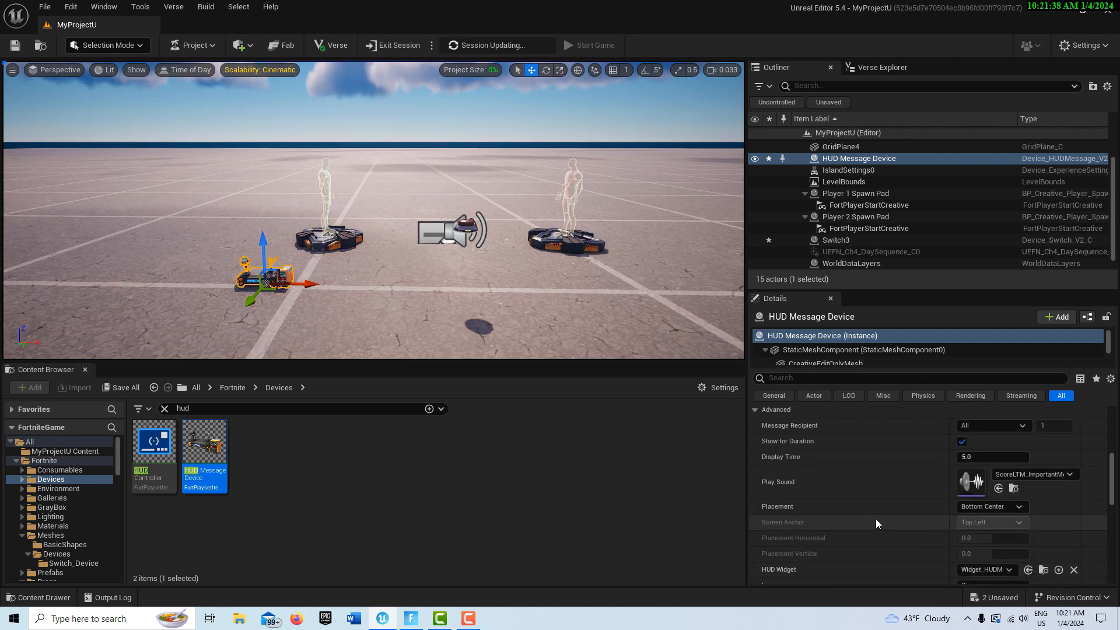
pyautogui.scroll(8, 880, 516)
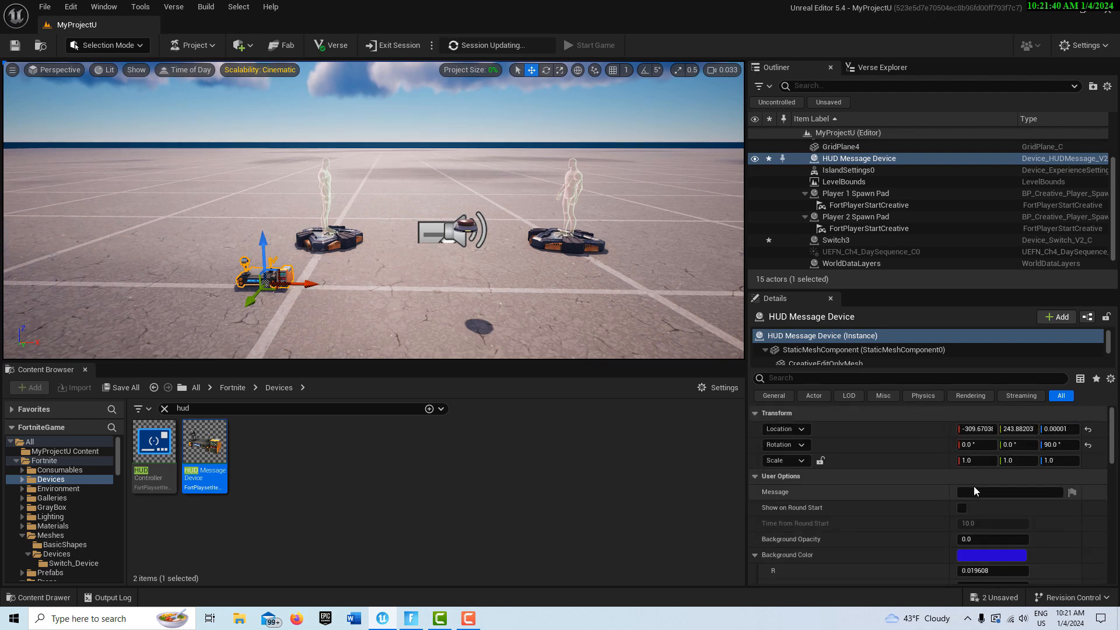
pyautogui.click(975, 492)
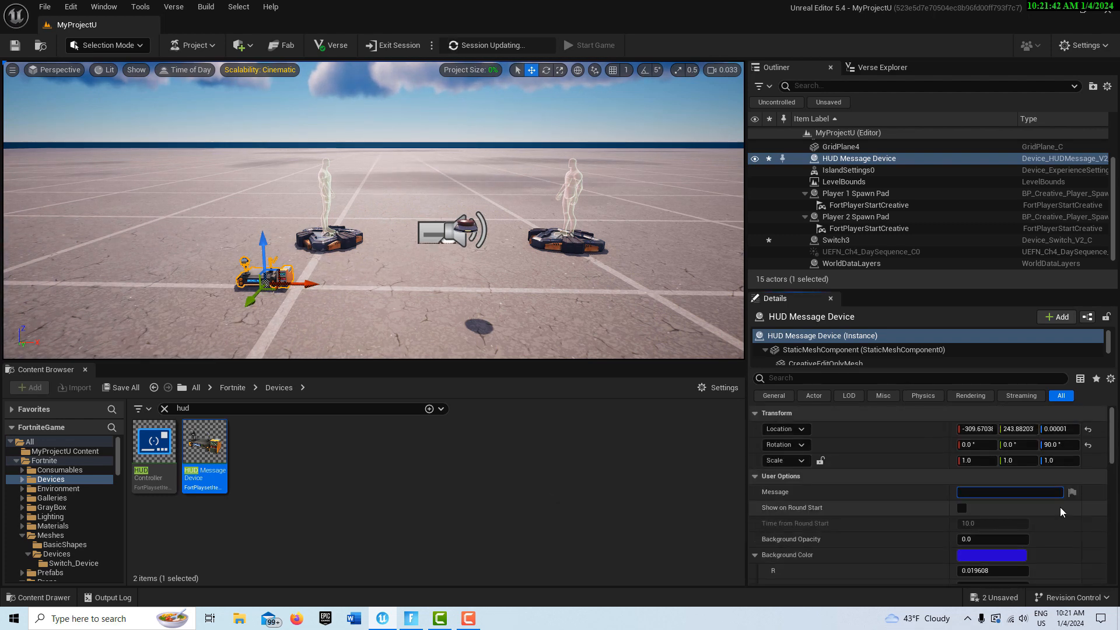
pyautogui.write('The')
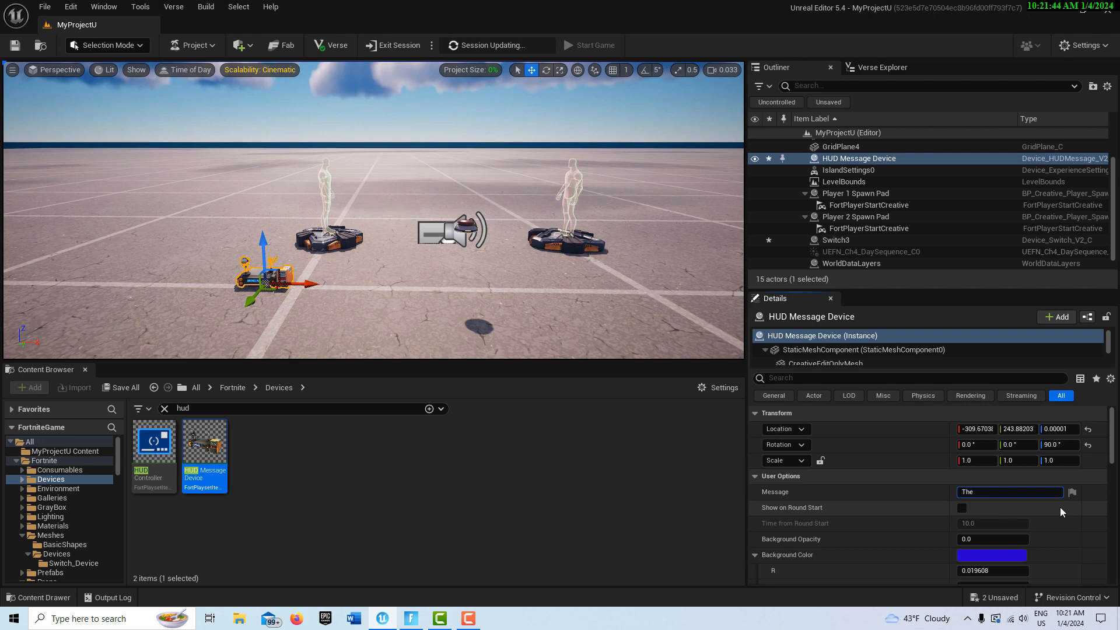
pyautogui.write(' detonation device has been set.')
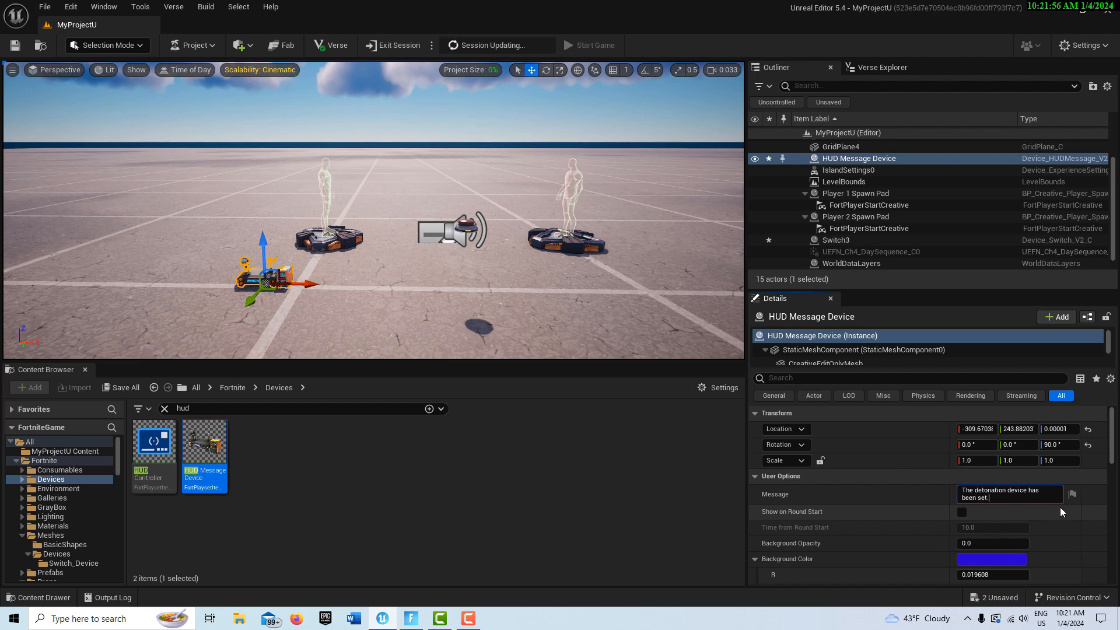
pyautogui.write(' Good buye')
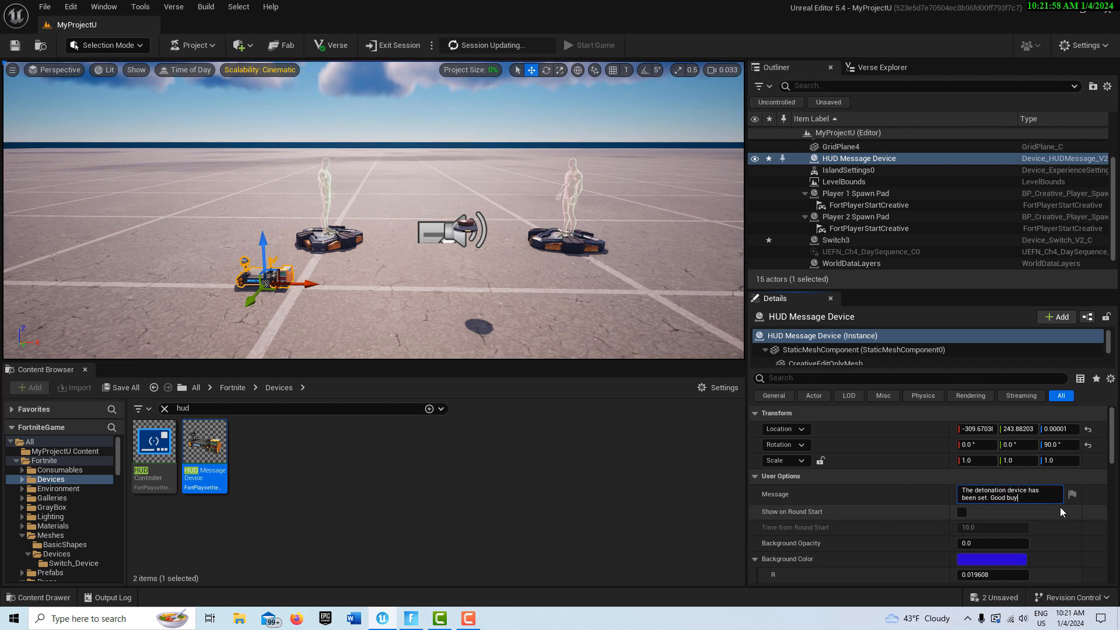
pyautogui.press('BackSpace')
pyautogui.press('BackSpace')
pyautogui.press('BackSpace')
pyautogui.write('ye.')
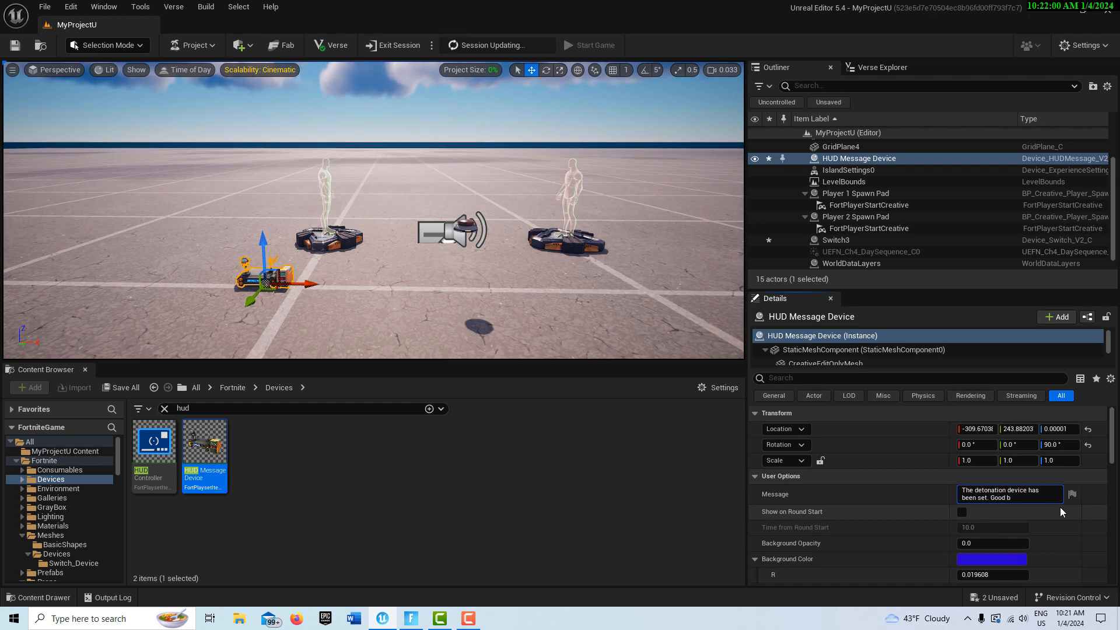
# - Filter the HUD Message Device's properties by "size" and set the text Size to 100
pyautogui.scroll(-3, 940, 530)
pyautogui.scroll(-2, 939, 530)
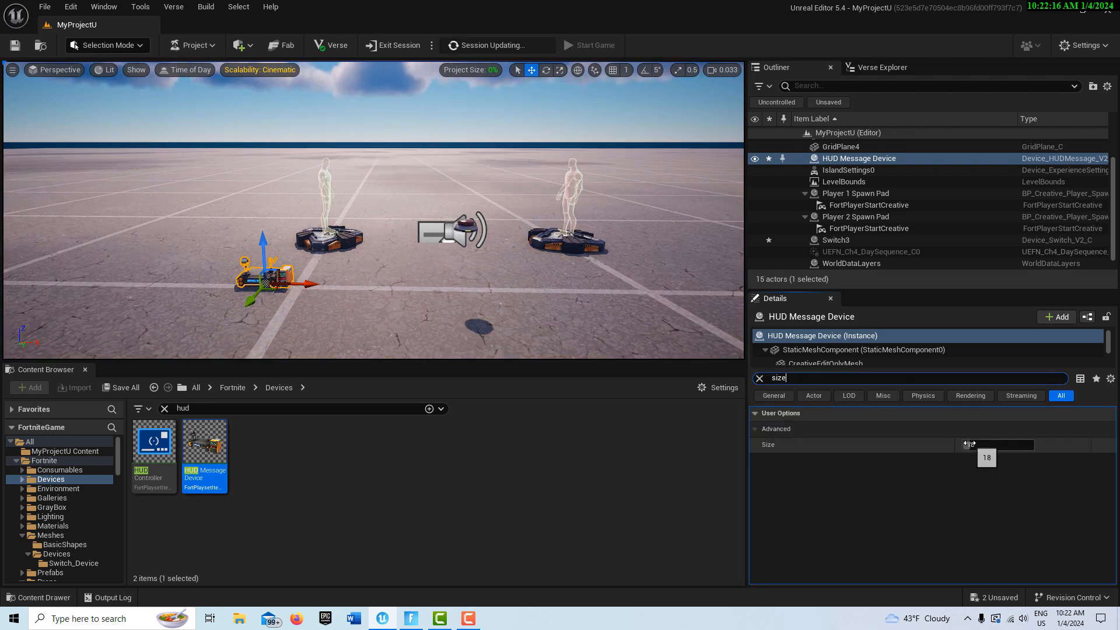
pyautogui.click(983, 446)
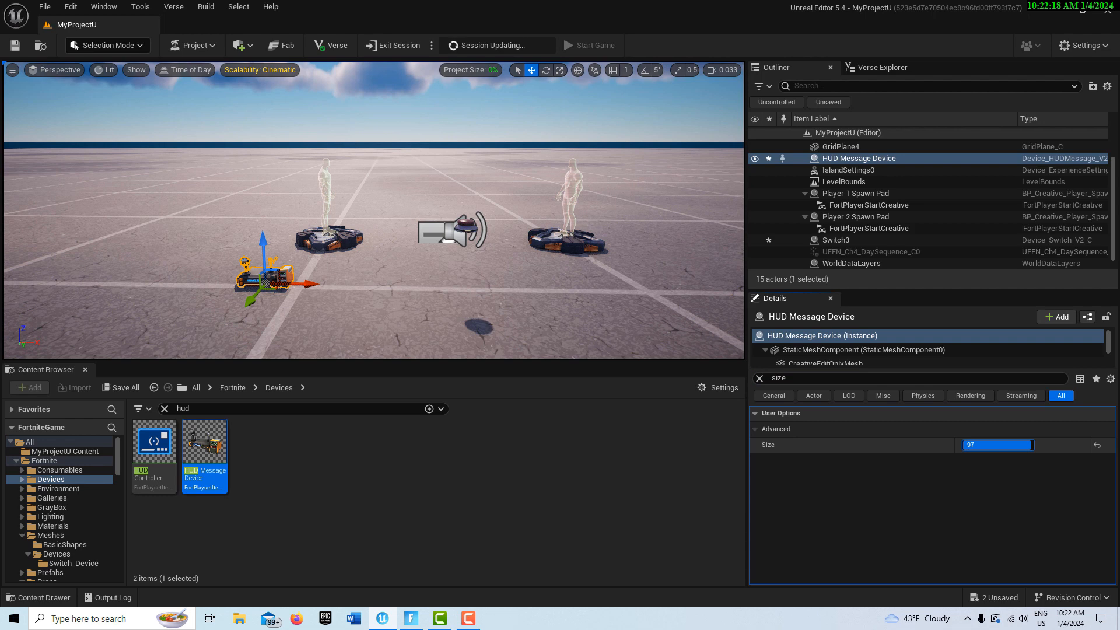
pyautogui.write('100')
pyautogui.press('Return')
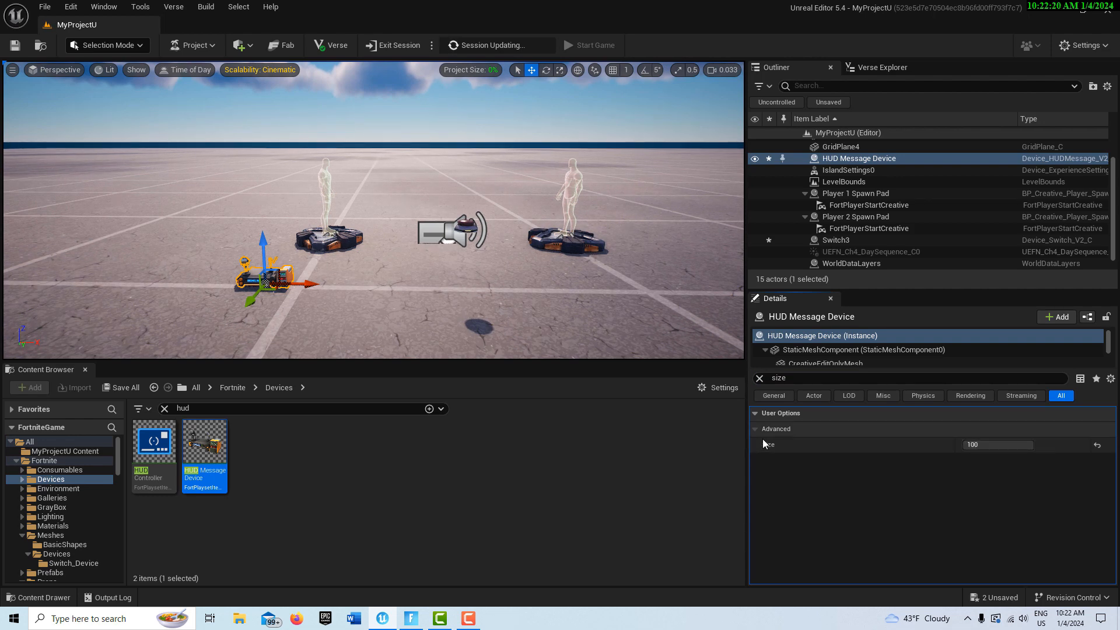
# - Clear the property filter, then set the HUD message's Placement to Custom and its Screen Anchor to Top Center
pyautogui.click(760, 378)
pyautogui.scroll(-4, 915, 521)
pyautogui.scroll(1, 912, 520)
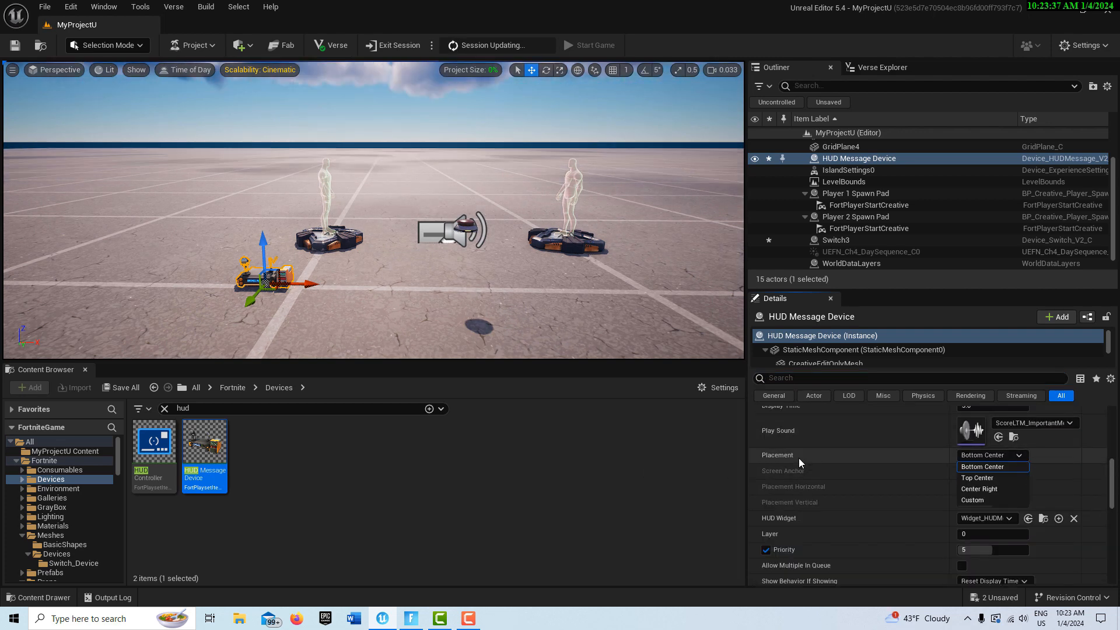
pyautogui.click(799, 457)
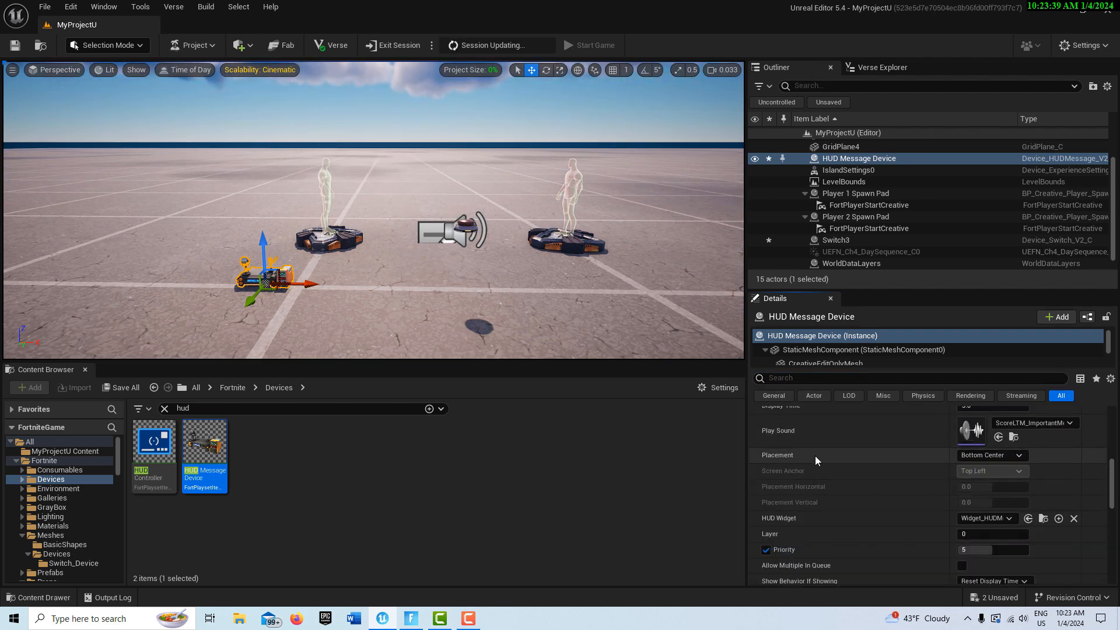
pyautogui.click(1018, 456)
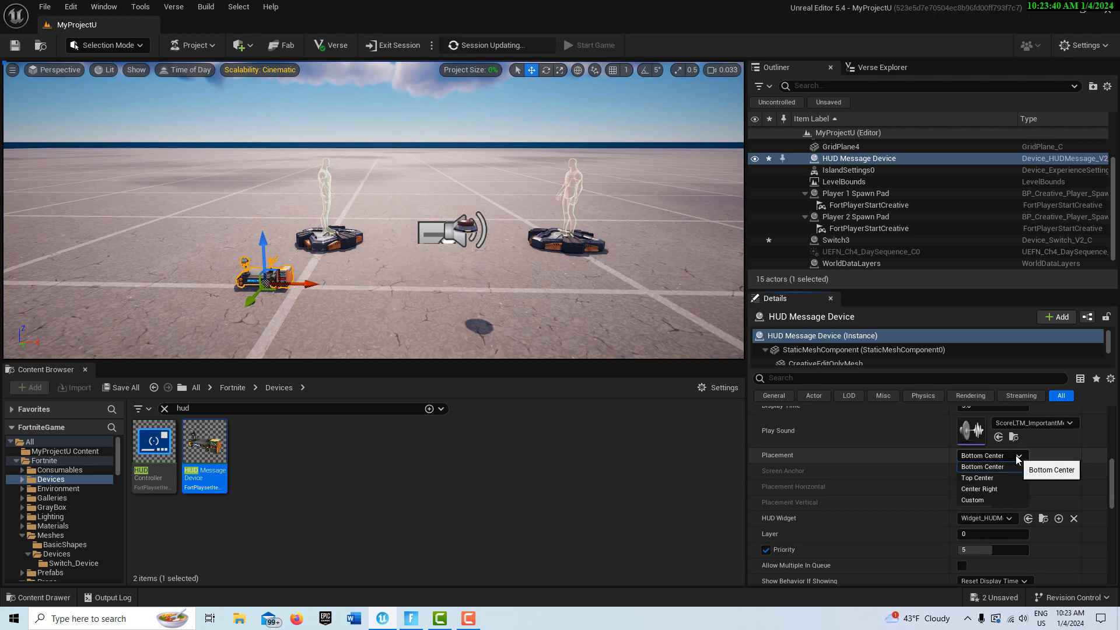
pyautogui.click(974, 501)
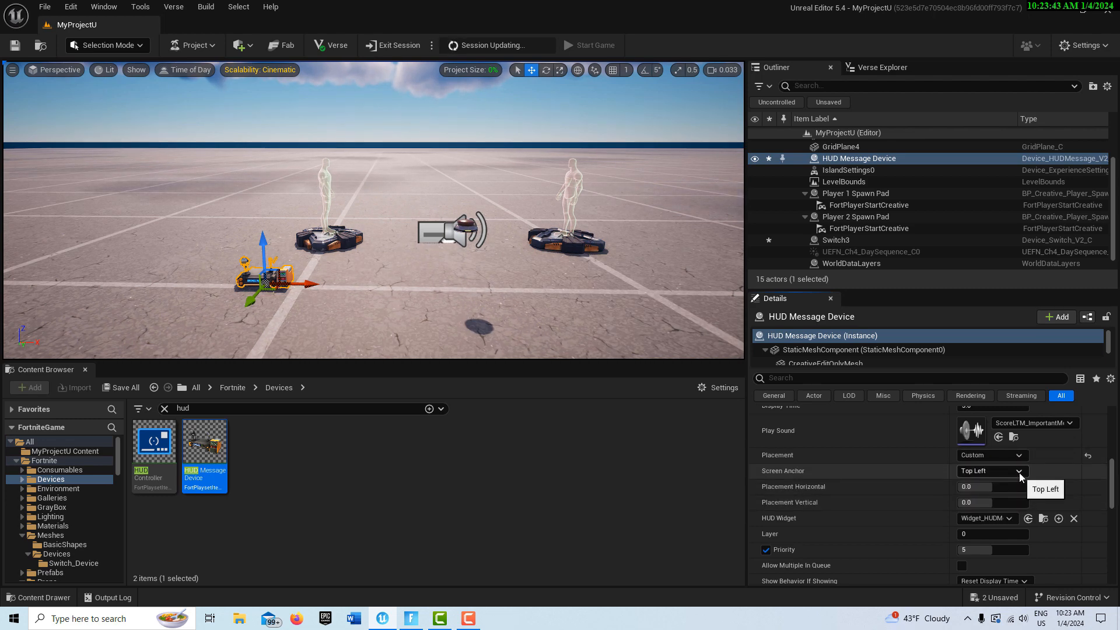
pyautogui.click(1019, 471)
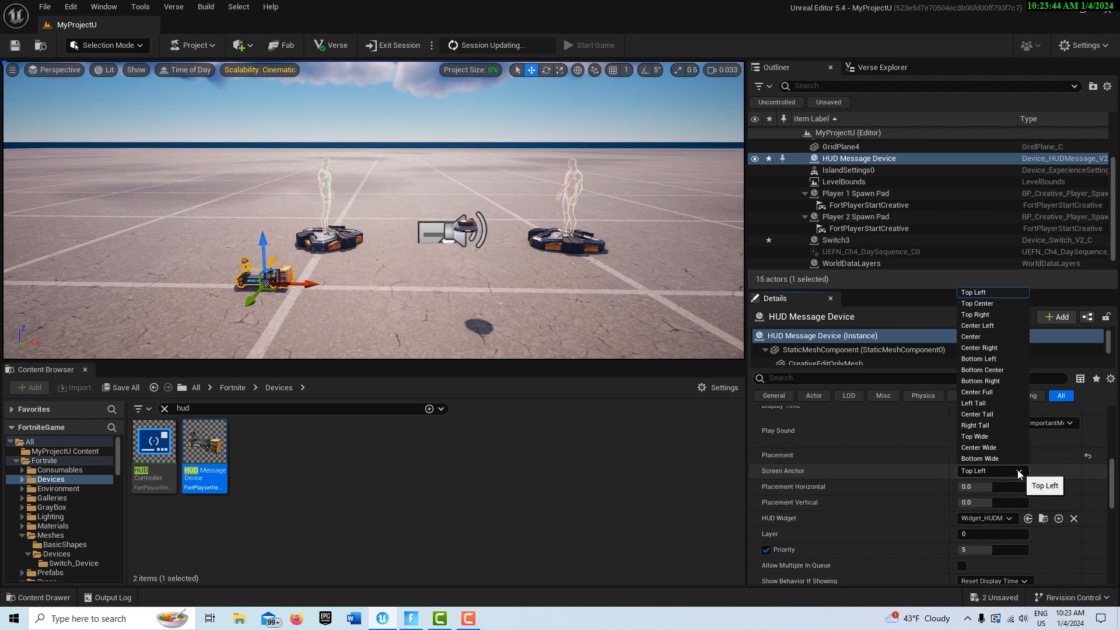
pyautogui.click(986, 304)
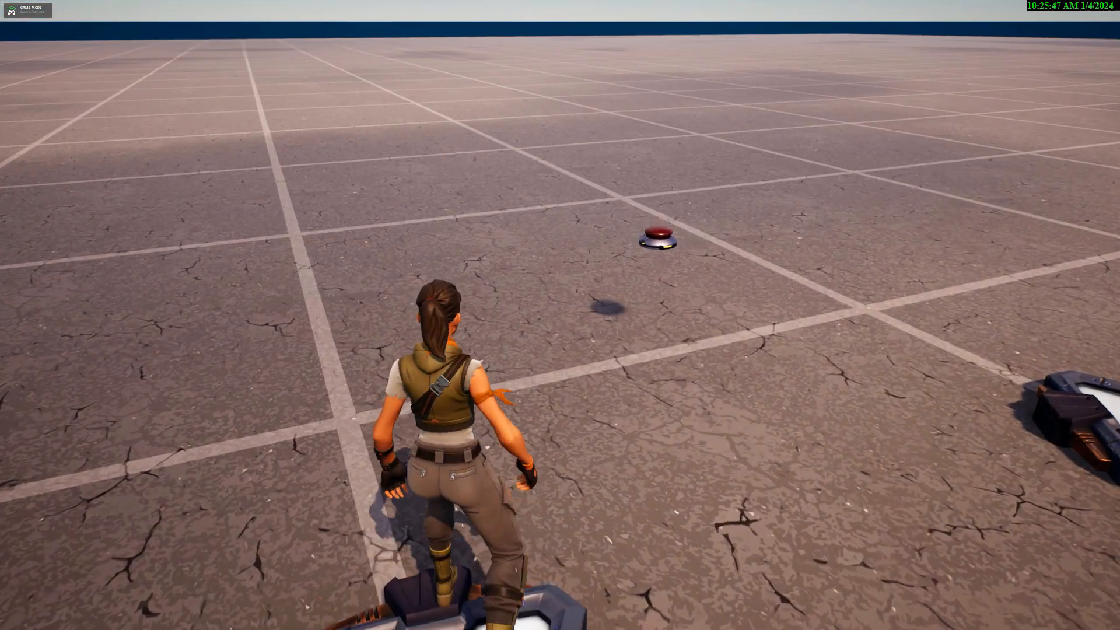
# - Walk the character to the red button in the running game and toggle it on and off repeatedly to test the HUD message
pyautogui.press('w')
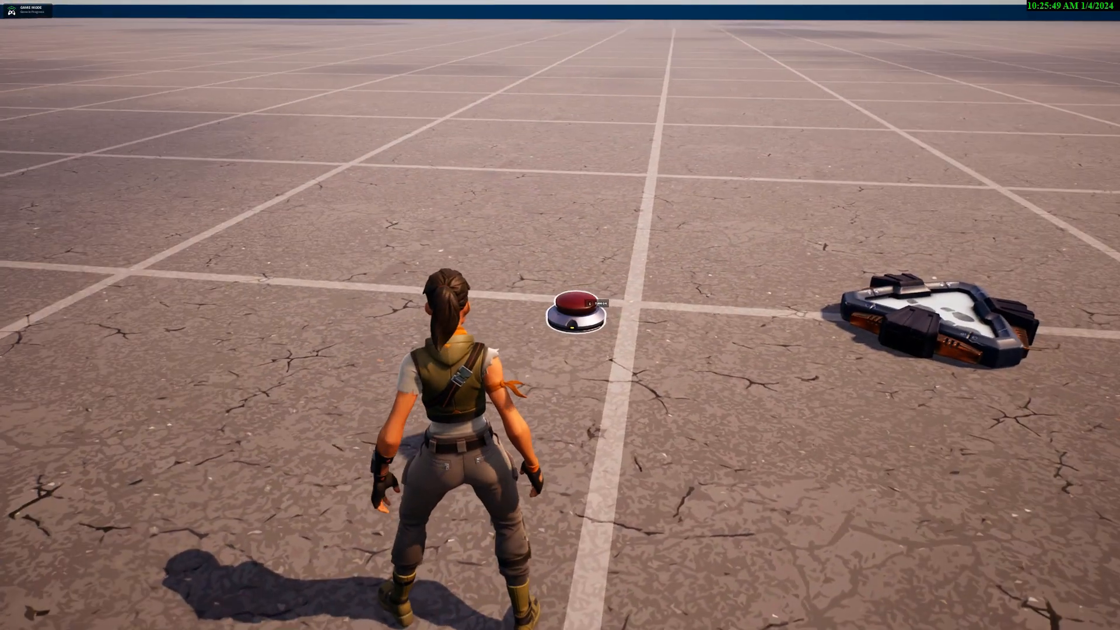
pyautogui.press('w')
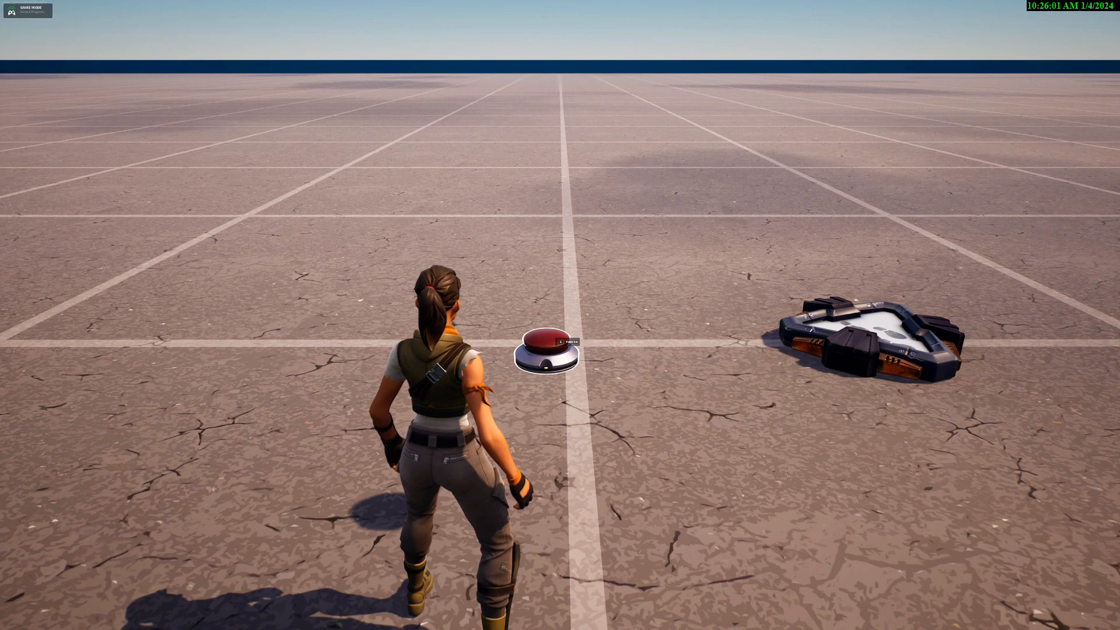
pyautogui.press('e')
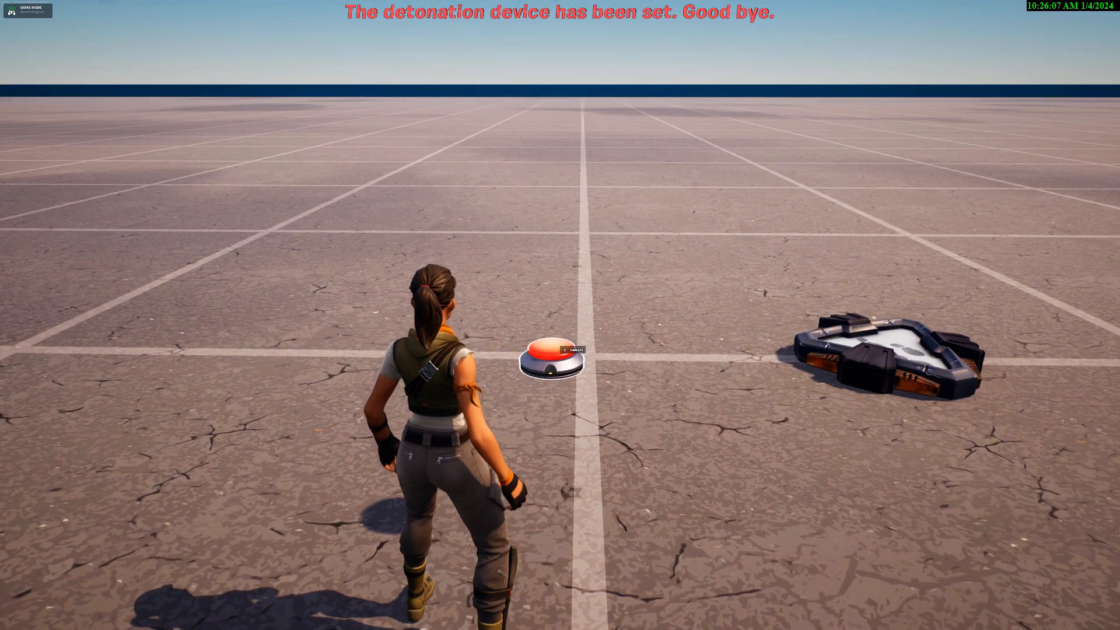
pyautogui.press('e')
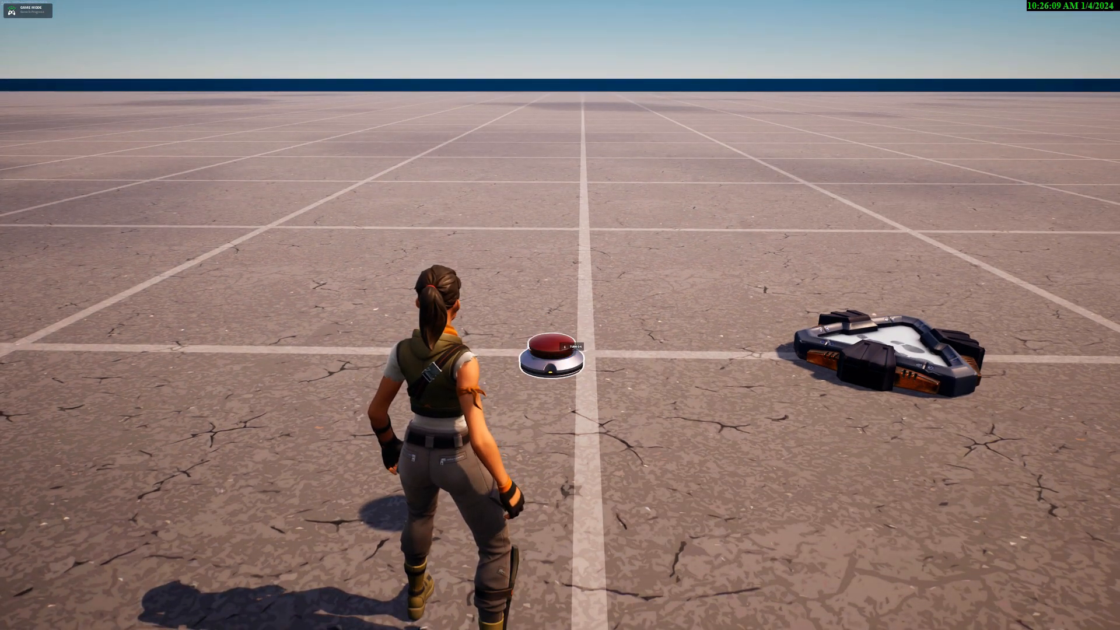
pyautogui.press('e')
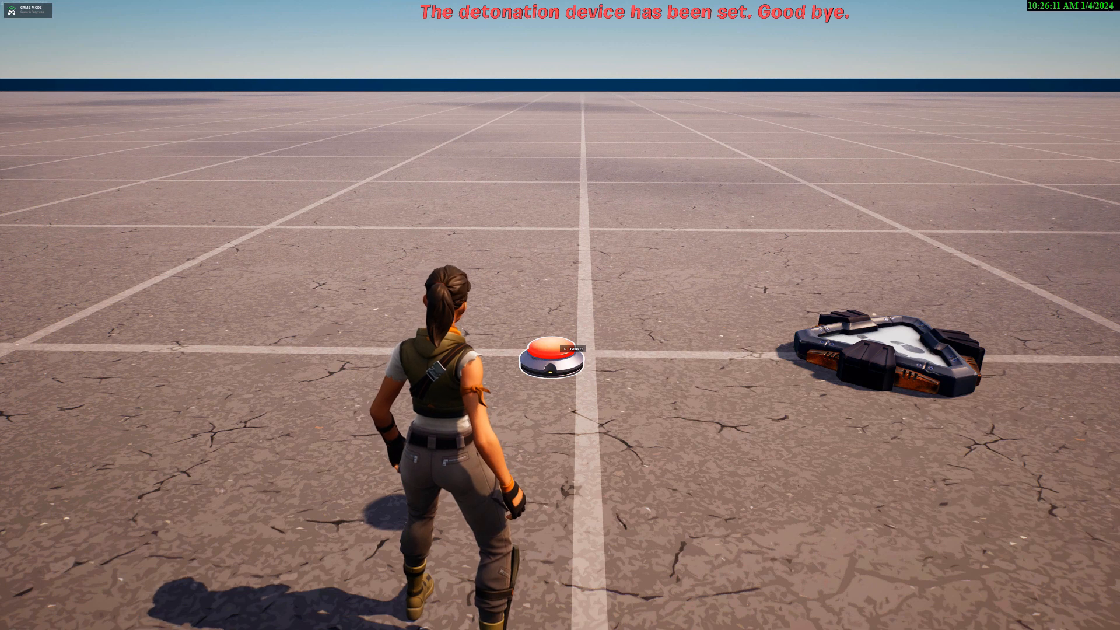
pyautogui.press('e')
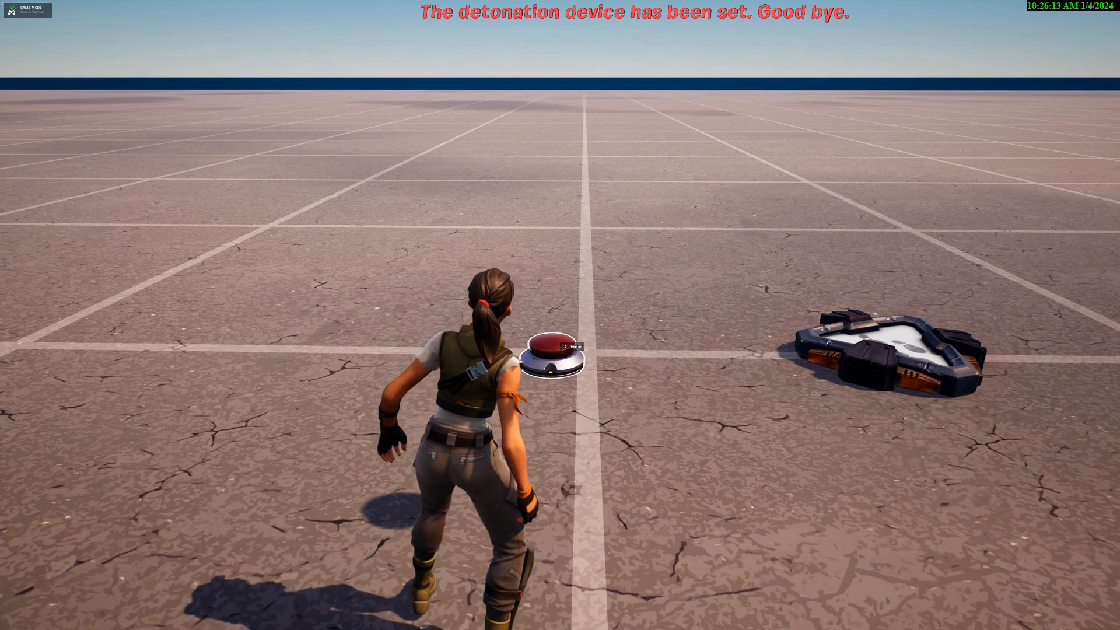
pyautogui.press('e')
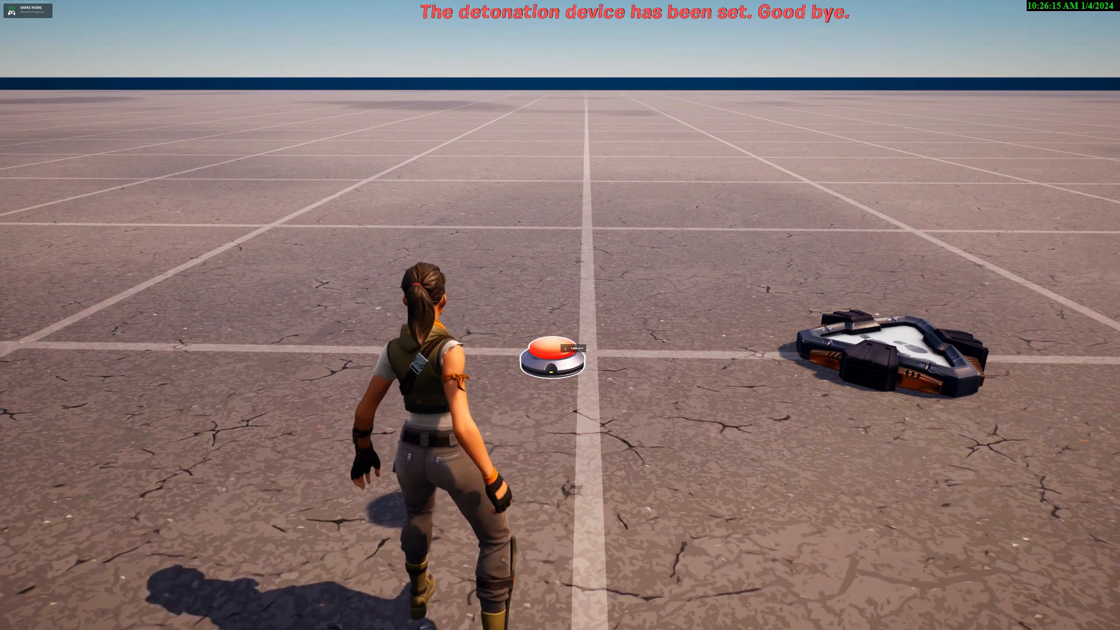